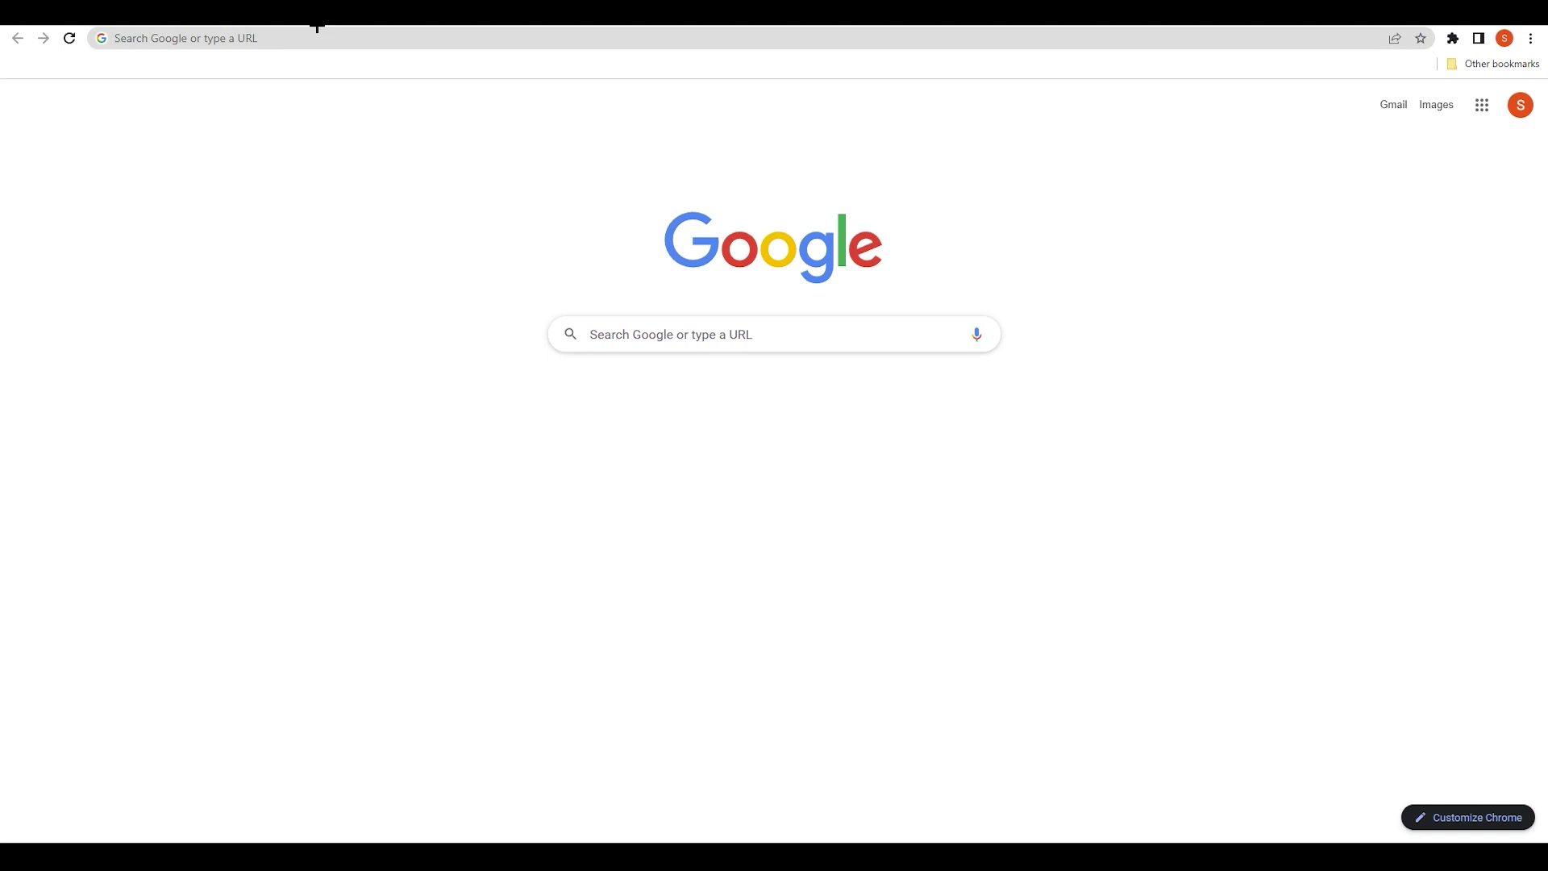
- Search 'google ads' in Chrome and open the official Google Ads 'Get More Customers' page
left_click(310, 39)
type("google ads")
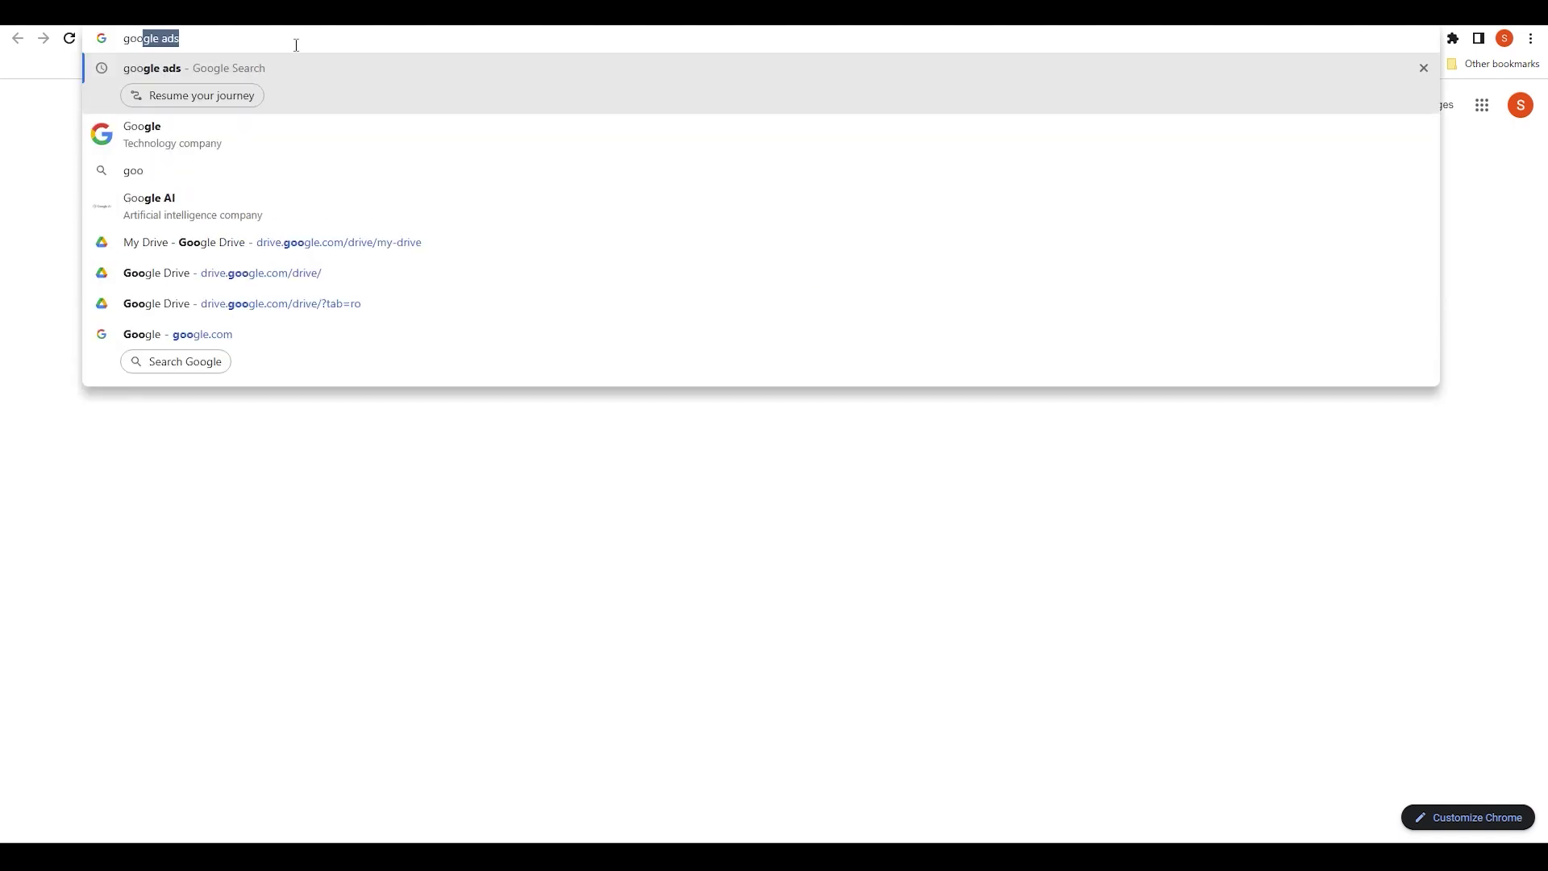
key("Return")
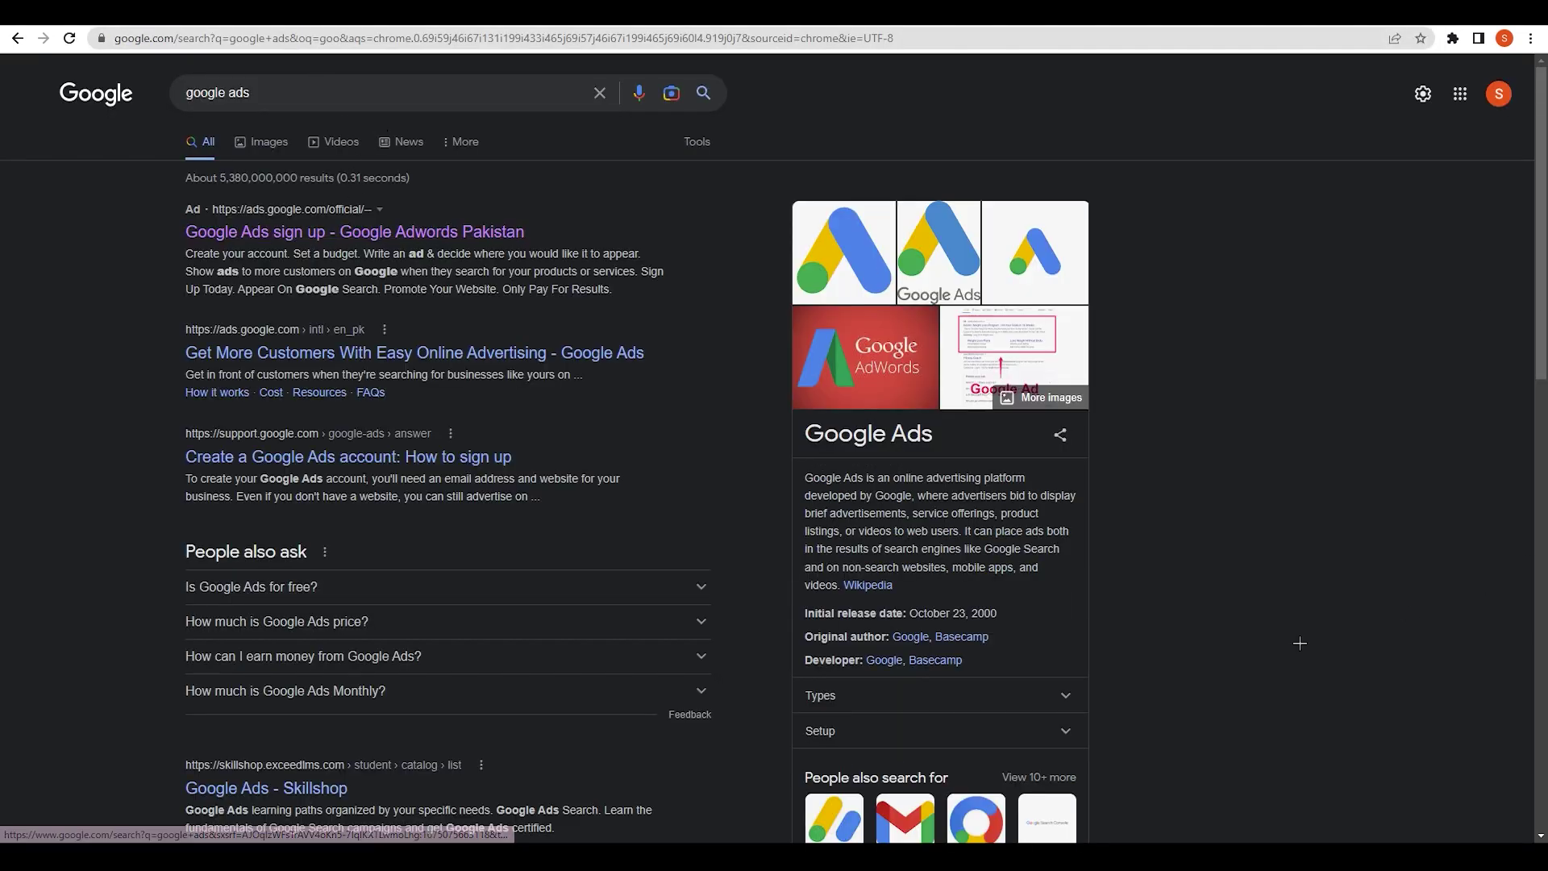
left_click(452, 353)
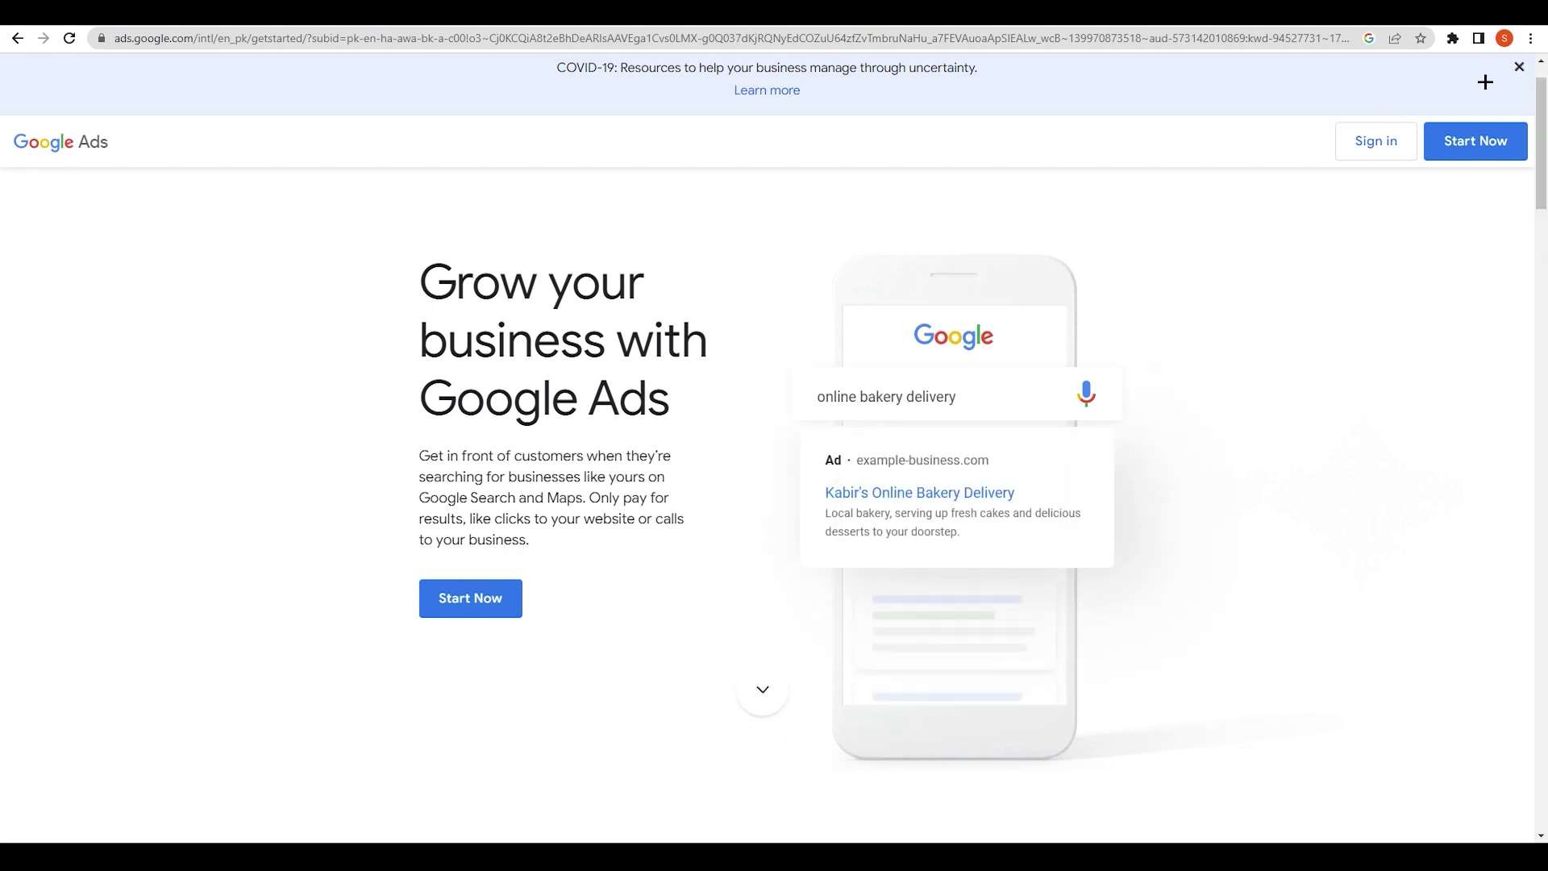
- Dismiss the COVID banner, start Google Ads account setup, and switch to Expert Mode
left_click(1518, 67)
left_click(483, 567)
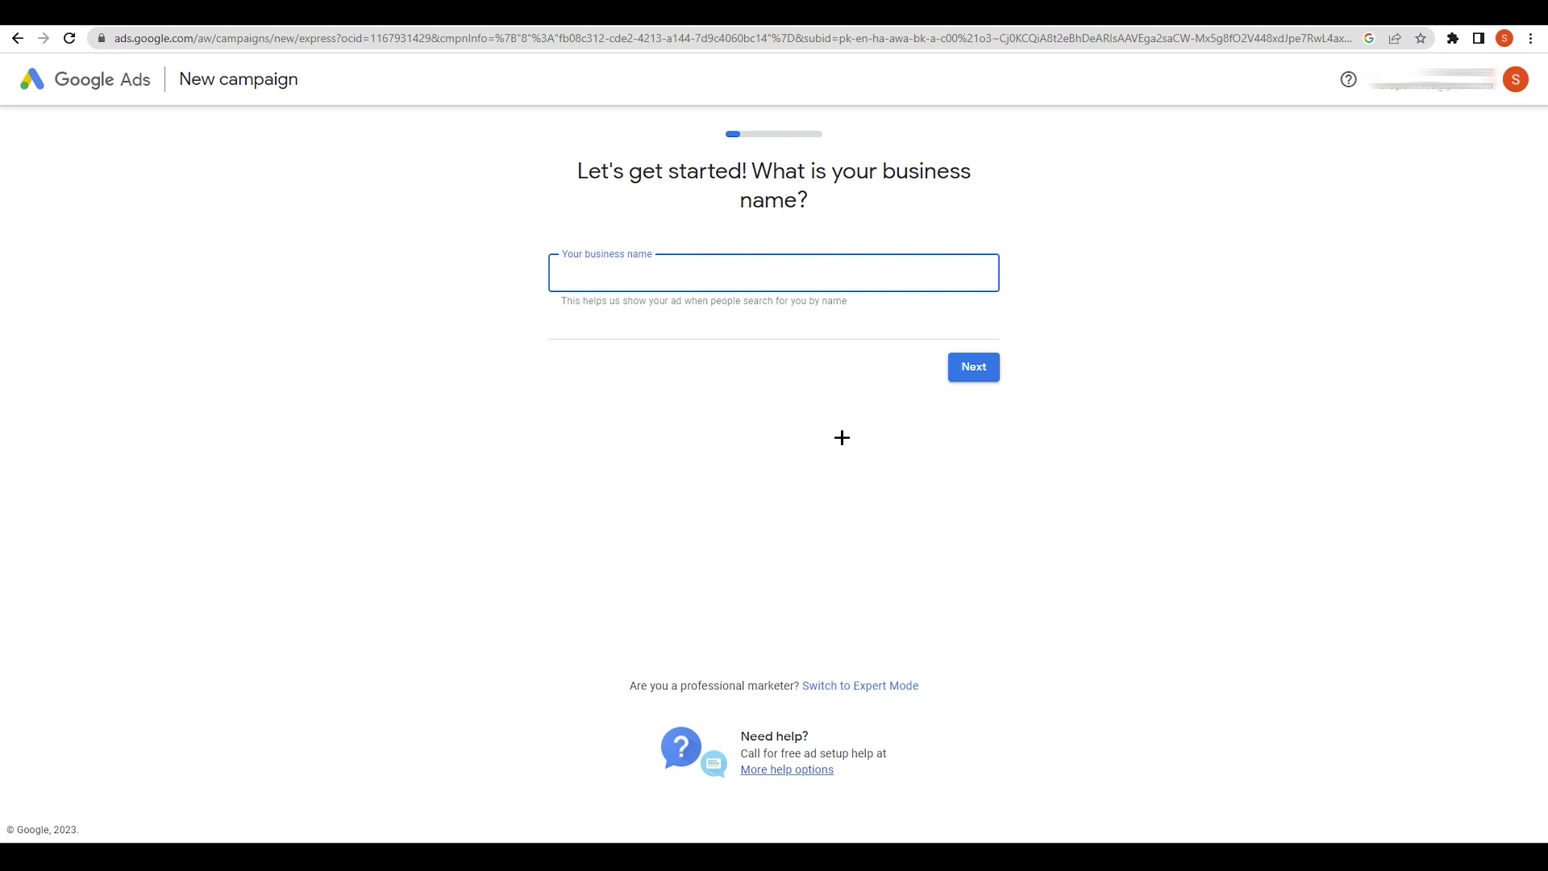
left_click(848, 687)
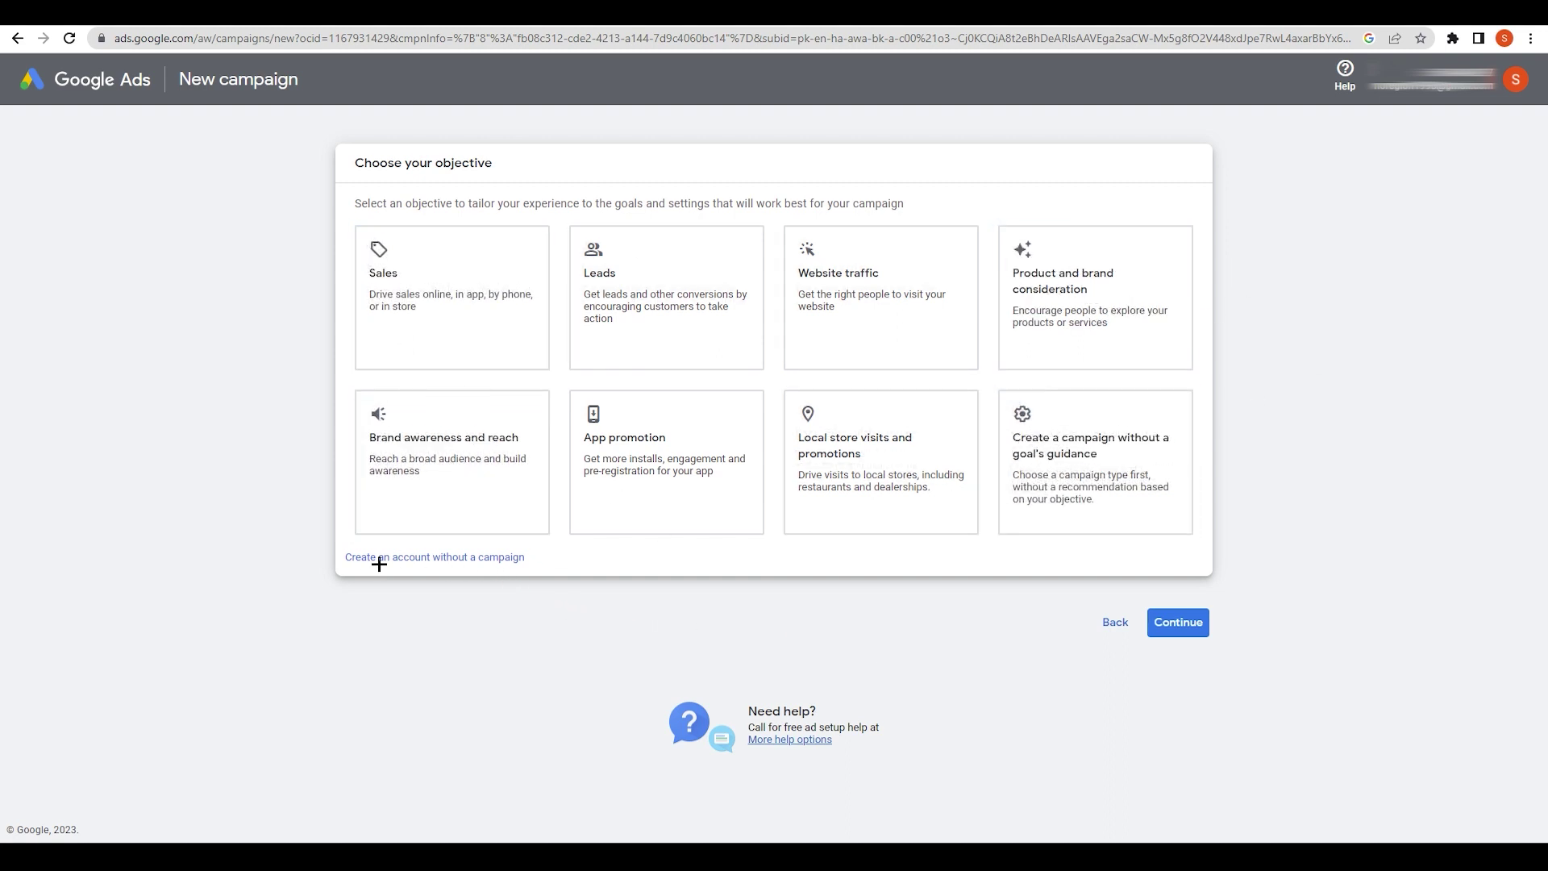
- Create the account without a campaign, submit business info opting into tips, and open the Overview
left_click(461, 558)
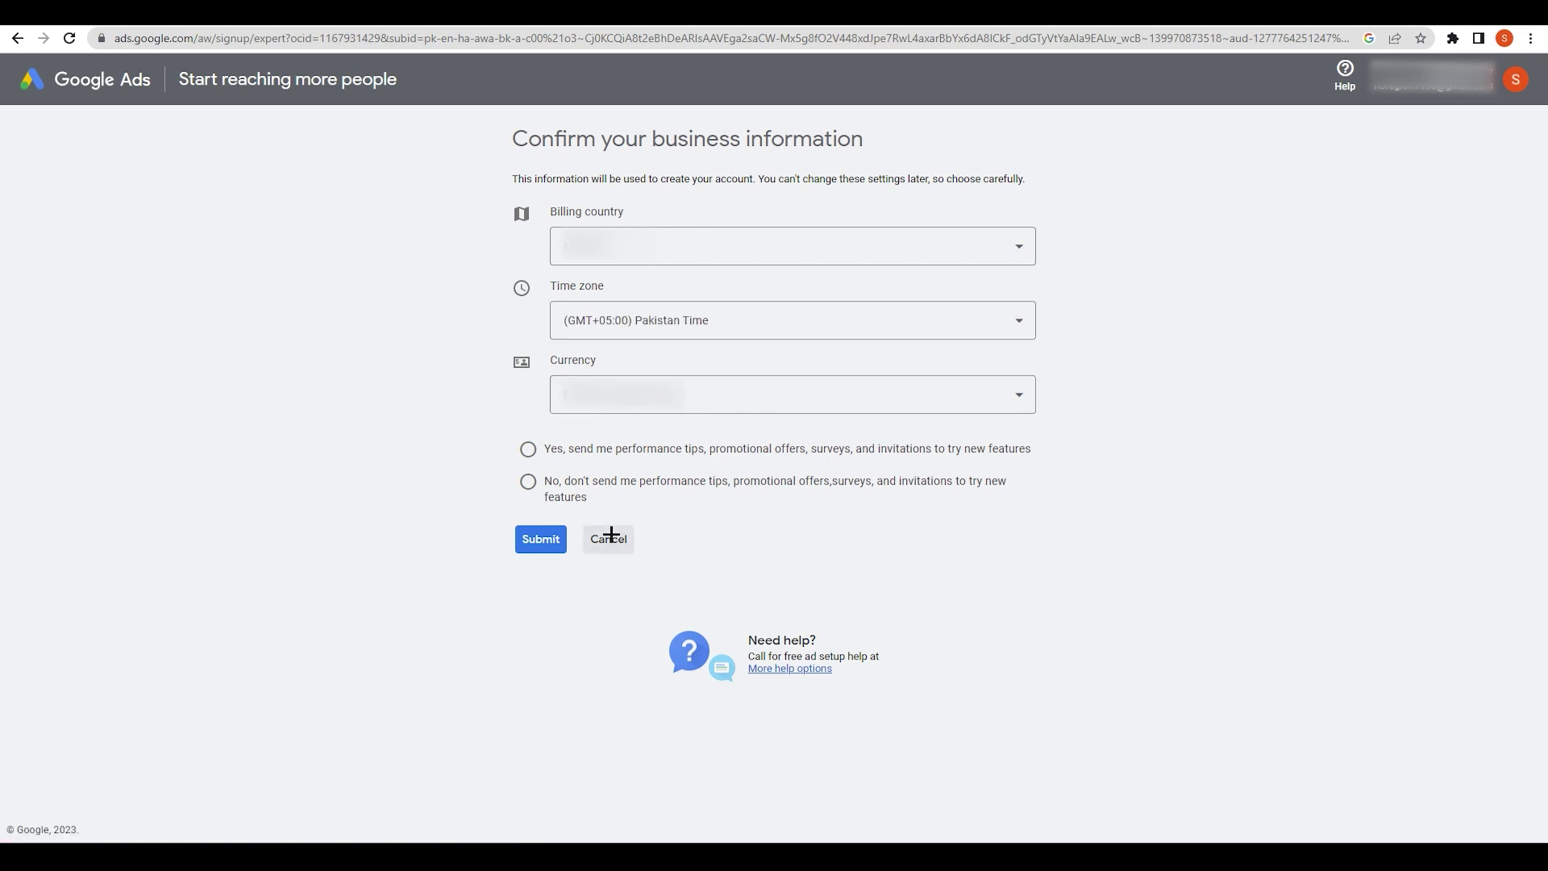
left_click(550, 543)
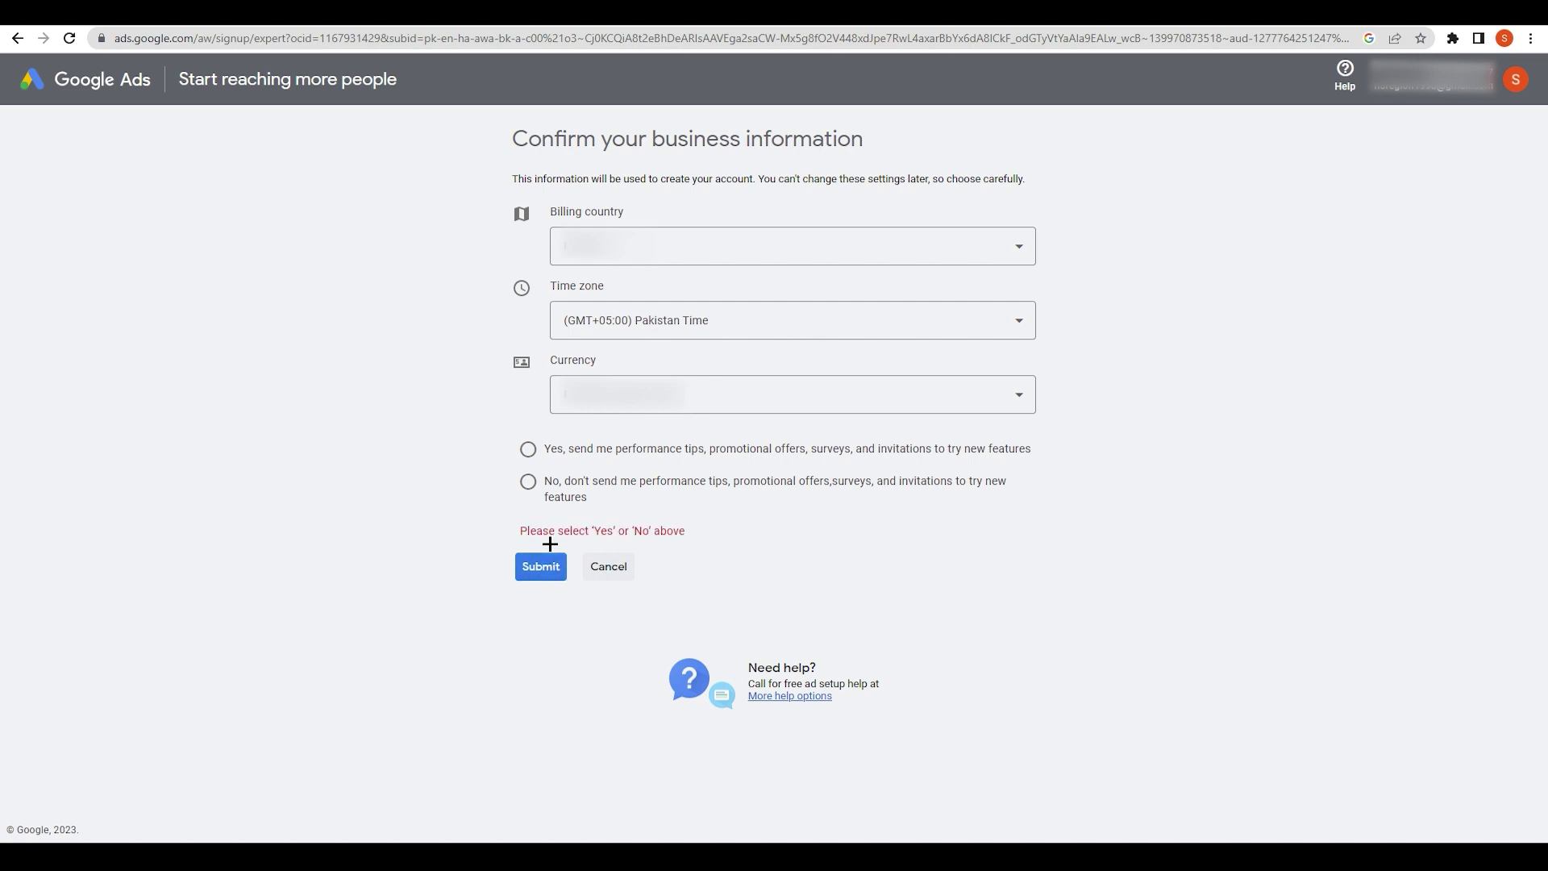
left_click(529, 482)
left_click(529, 450)
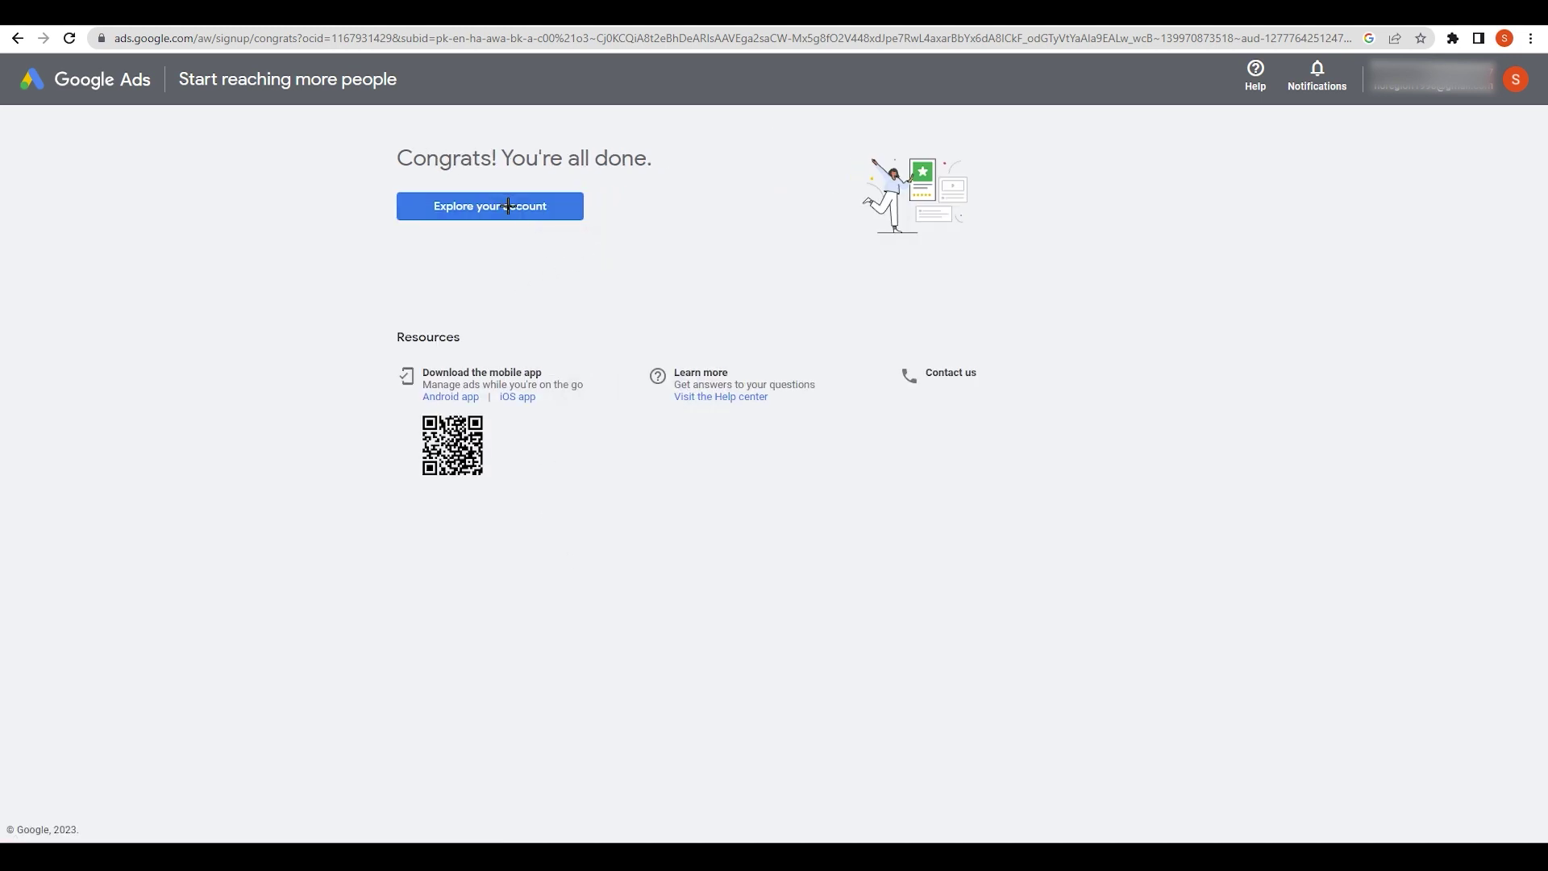
left_click(509, 206)
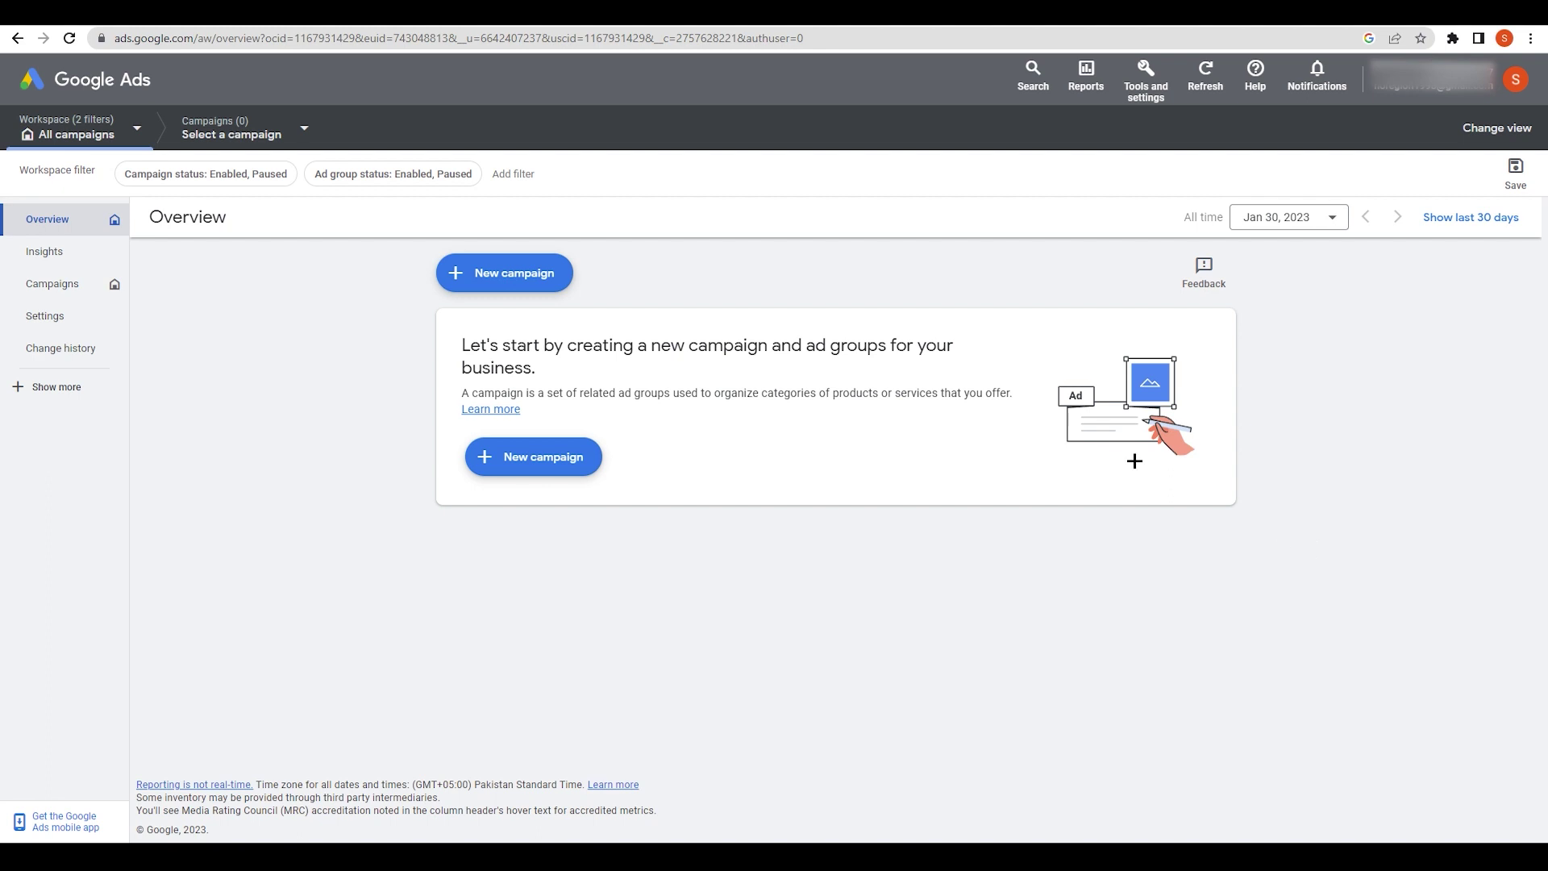
- Open Keyword Planner from Tools and settings and dismiss its updates notice
left_click(1167, 102)
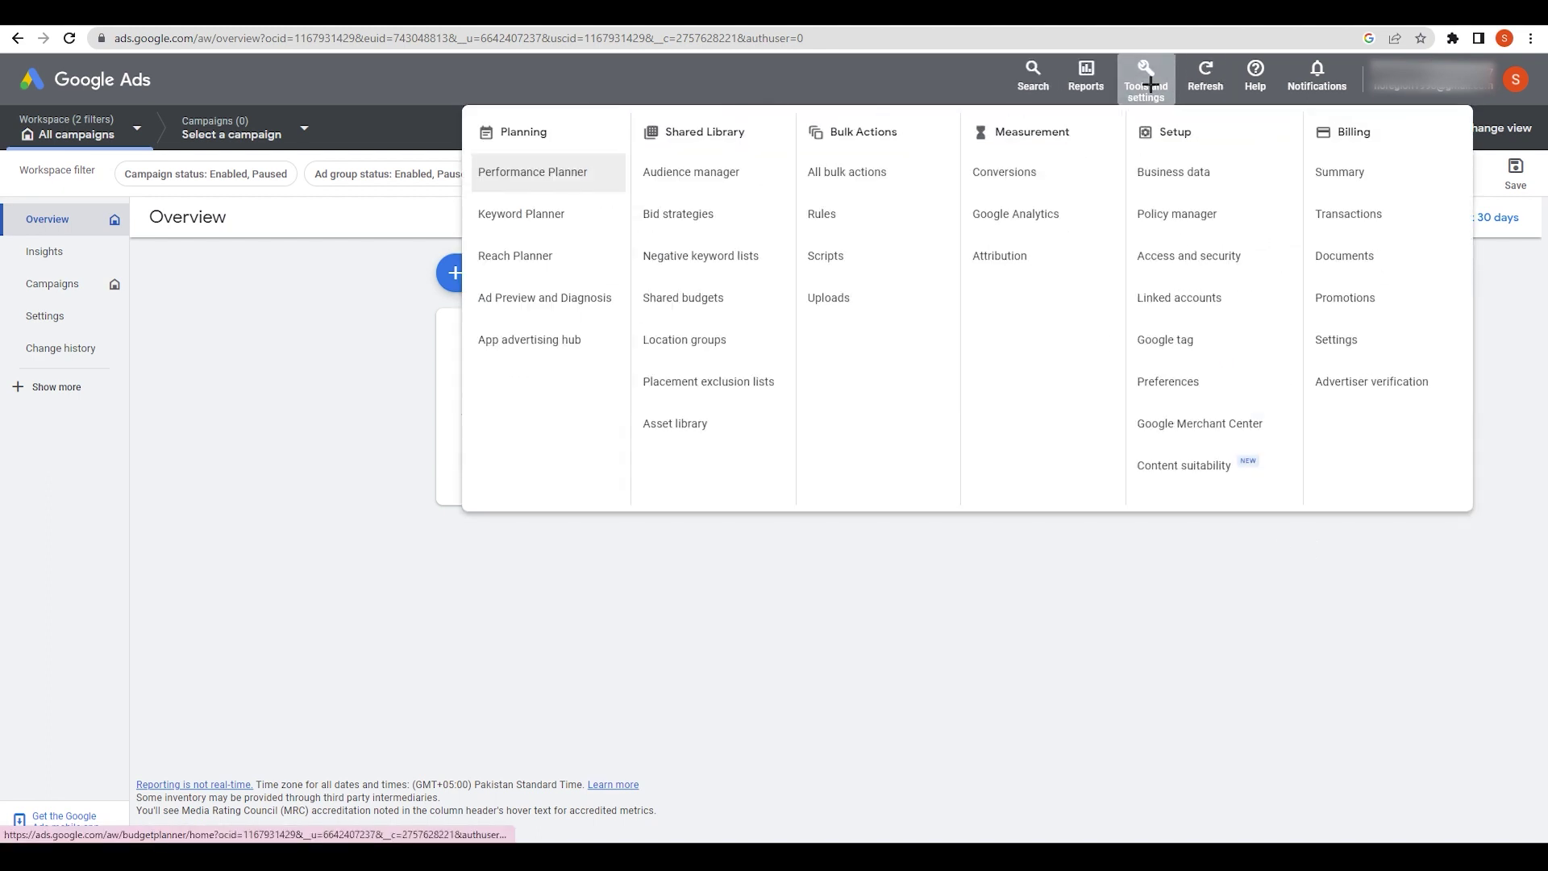
left_click(562, 224)
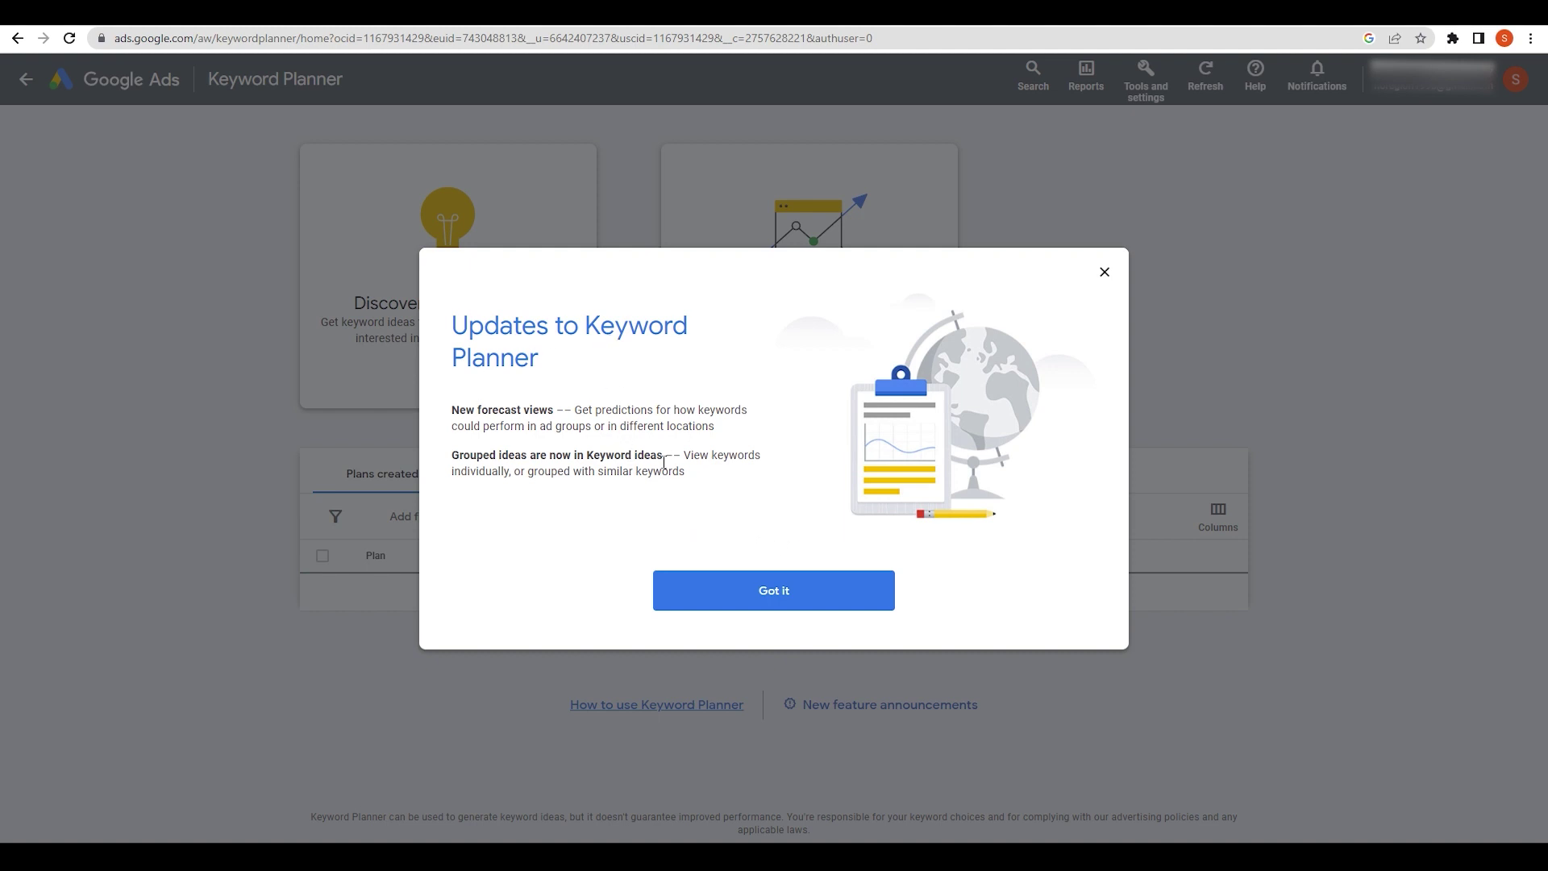
left_click(713, 588)
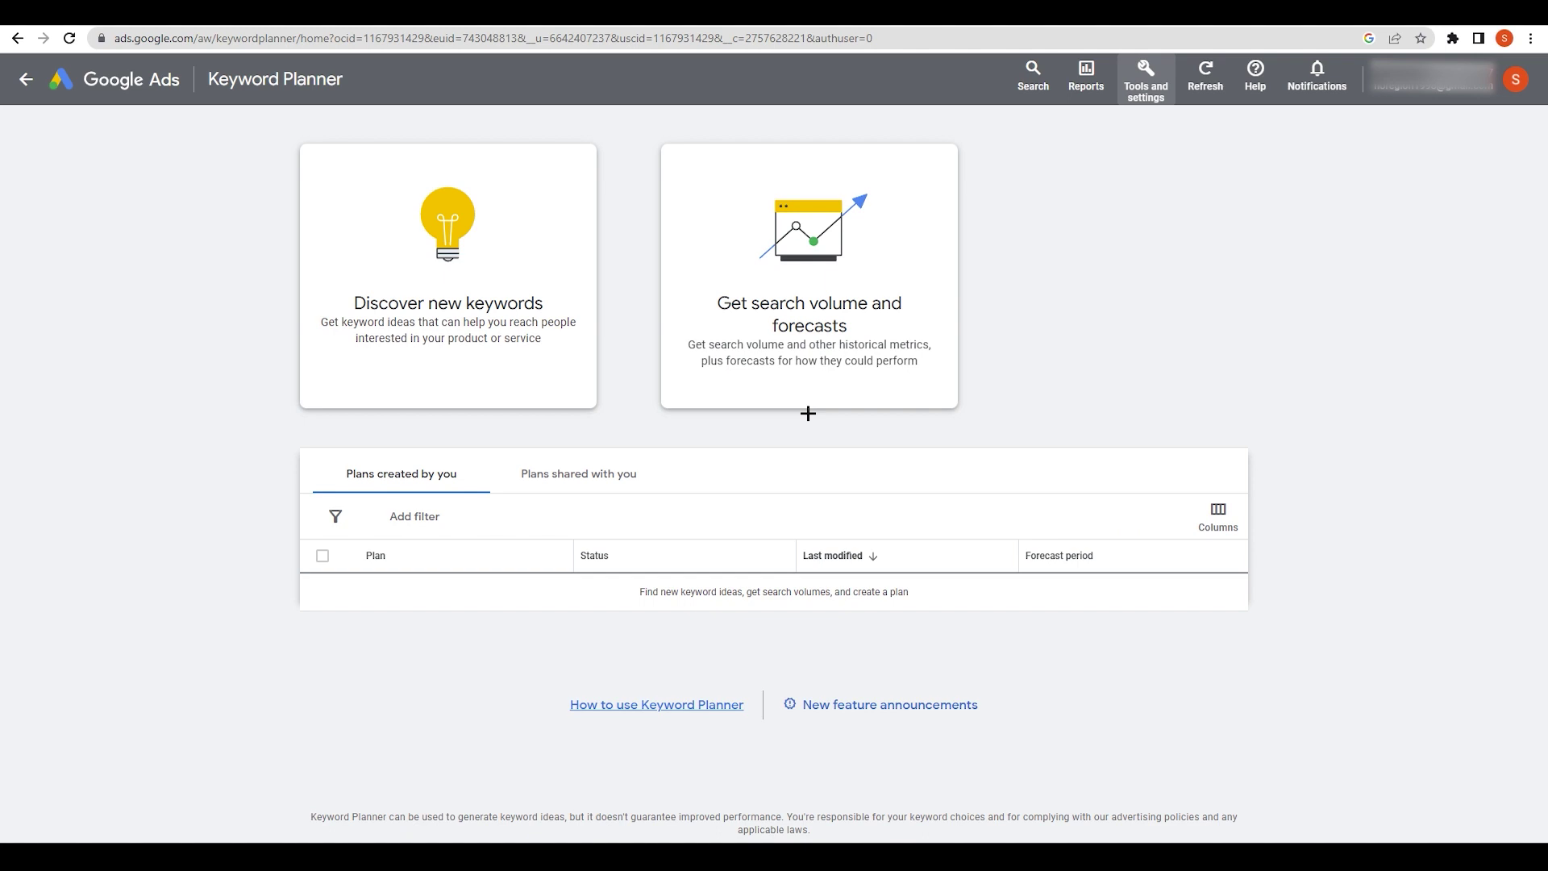
- Start keyword discovery for 'T-shirts design' targeting Pakistan and the United States
left_click(391, 297)
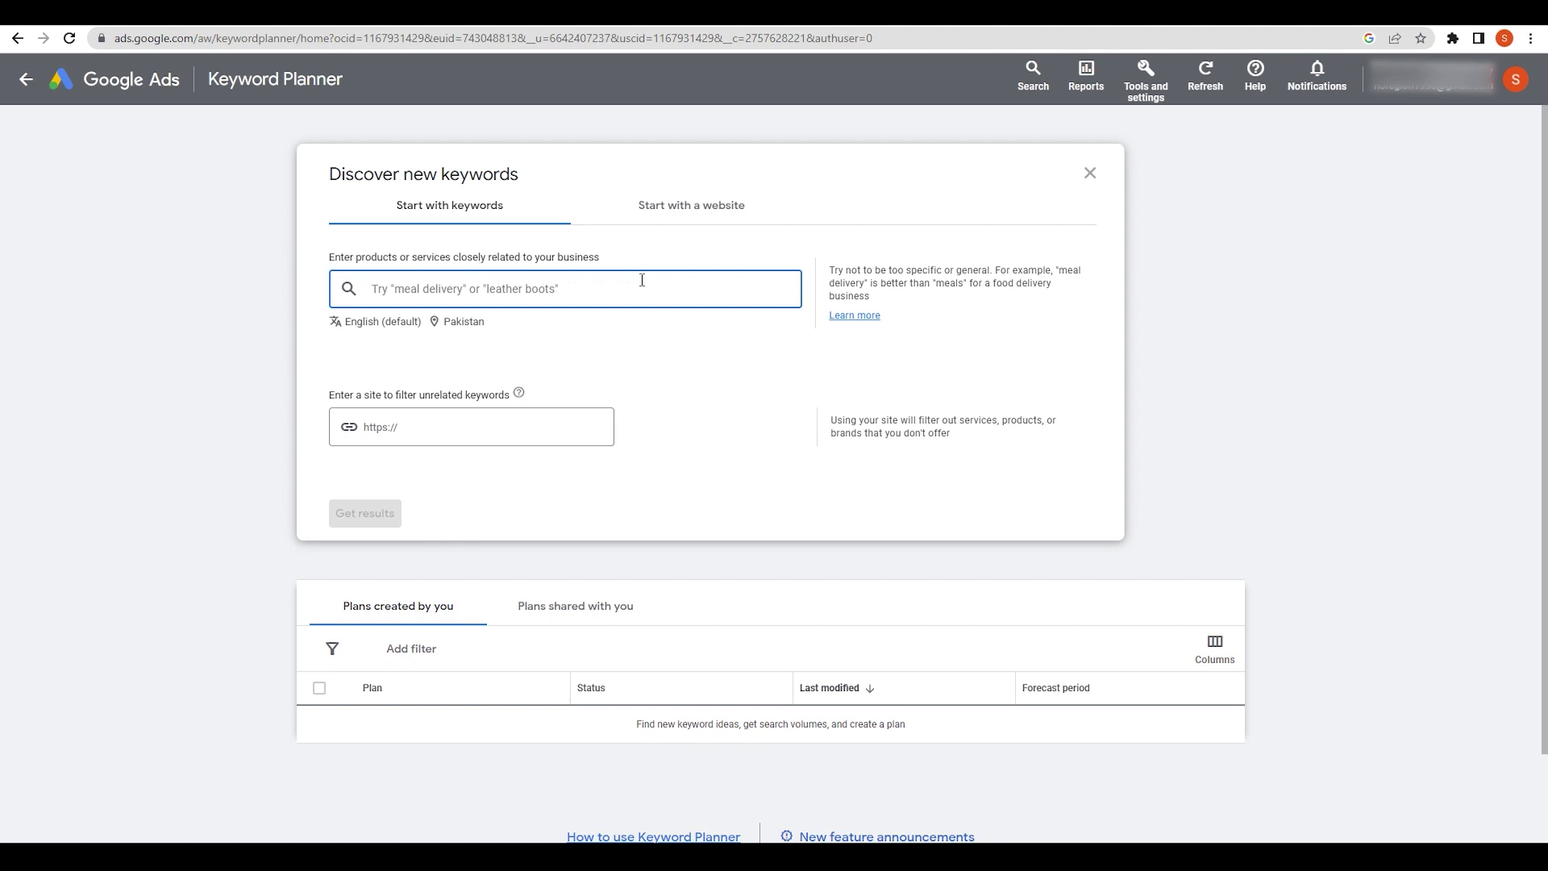
type("T-shirts design")
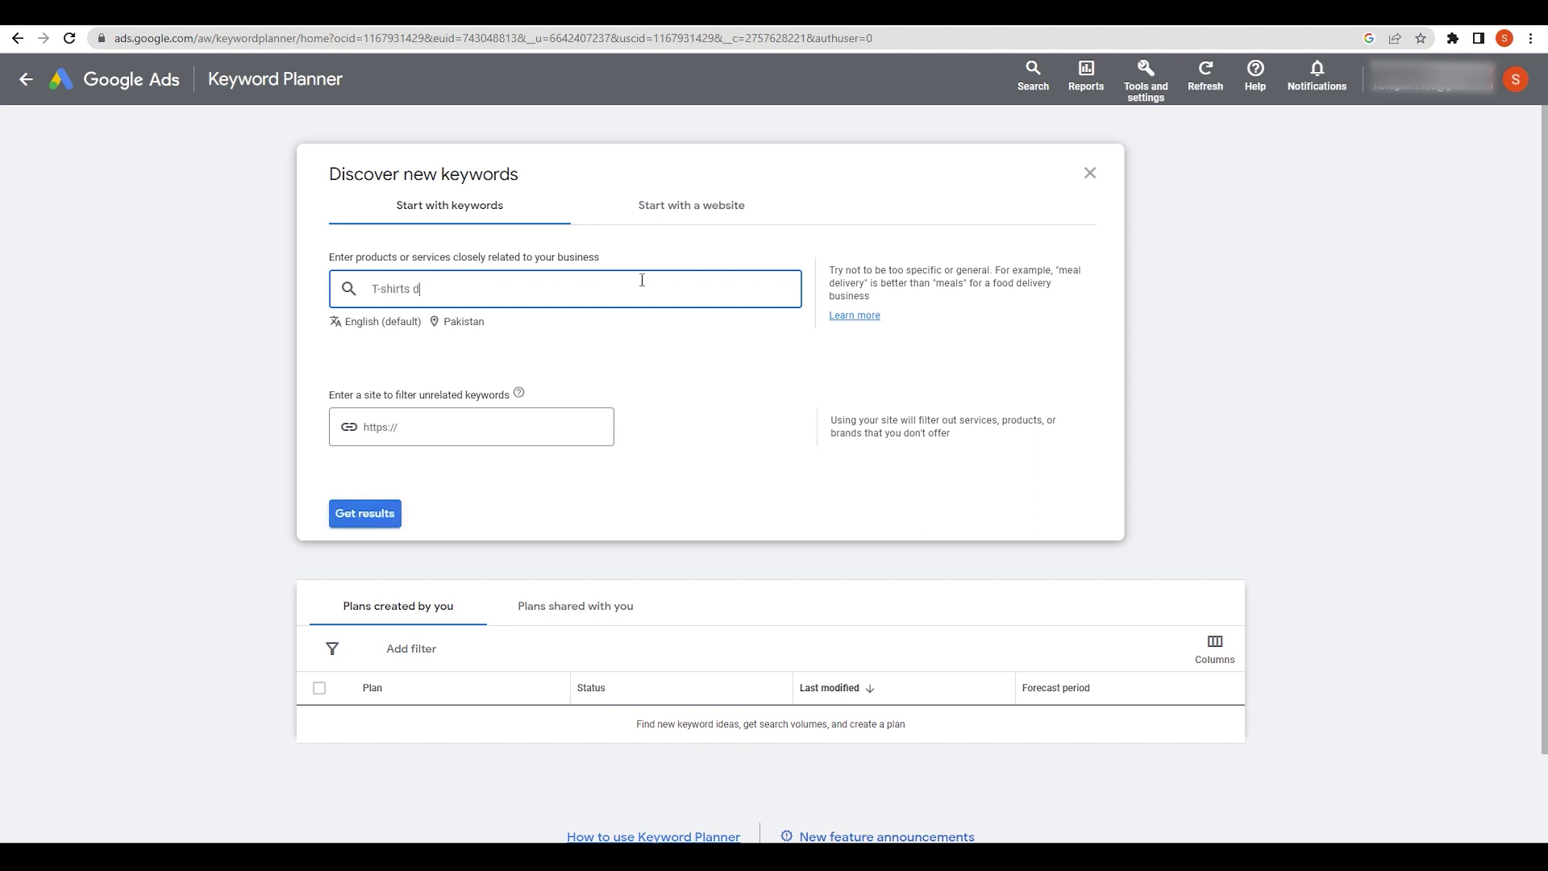
left_click(443, 322)
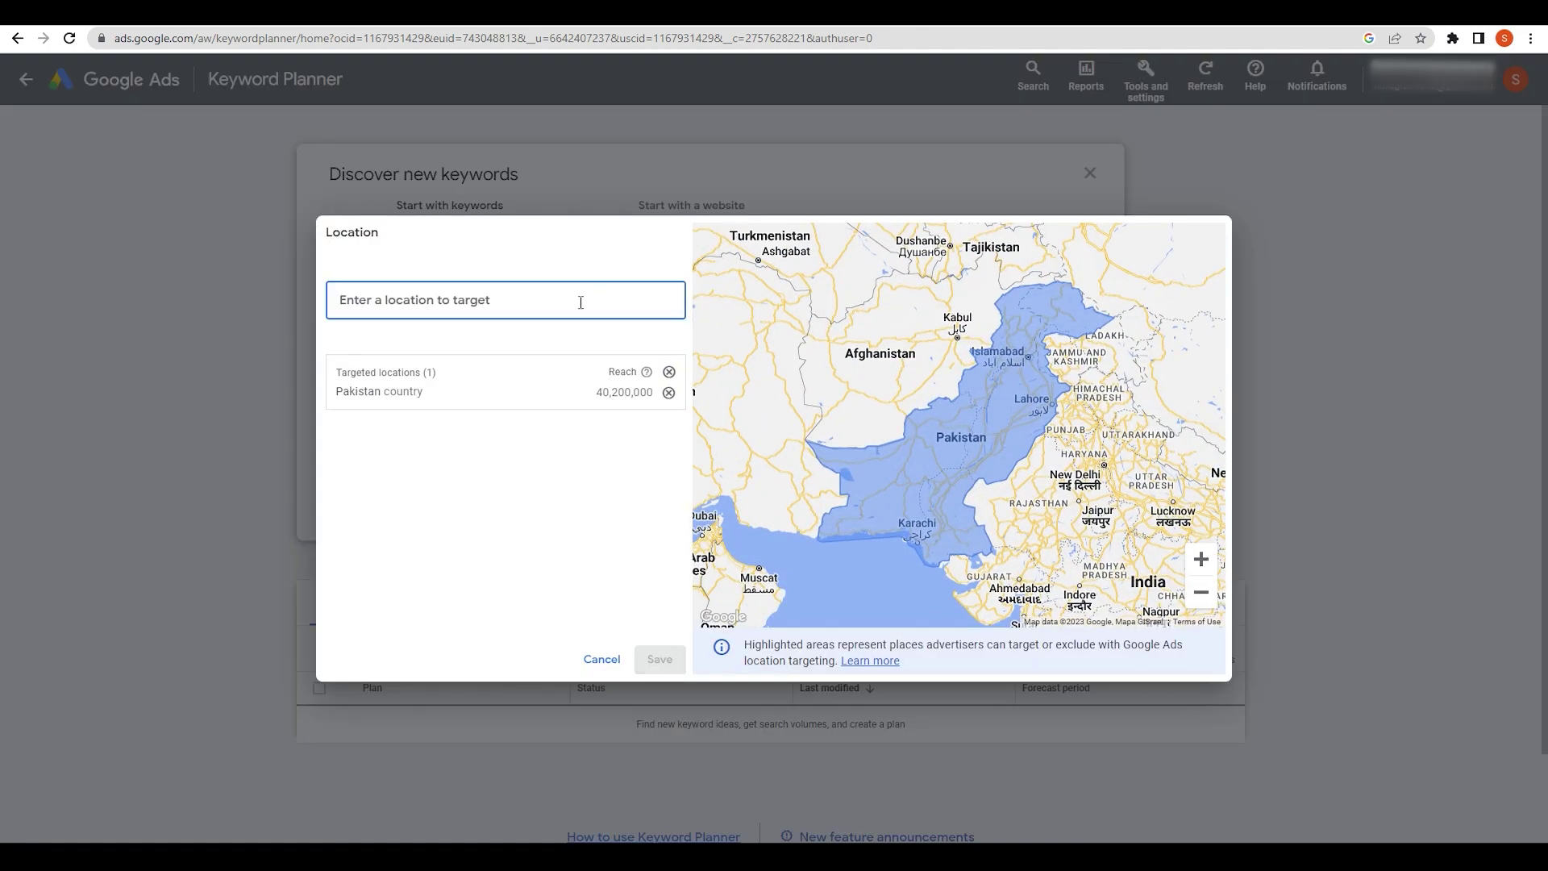
type("unit")
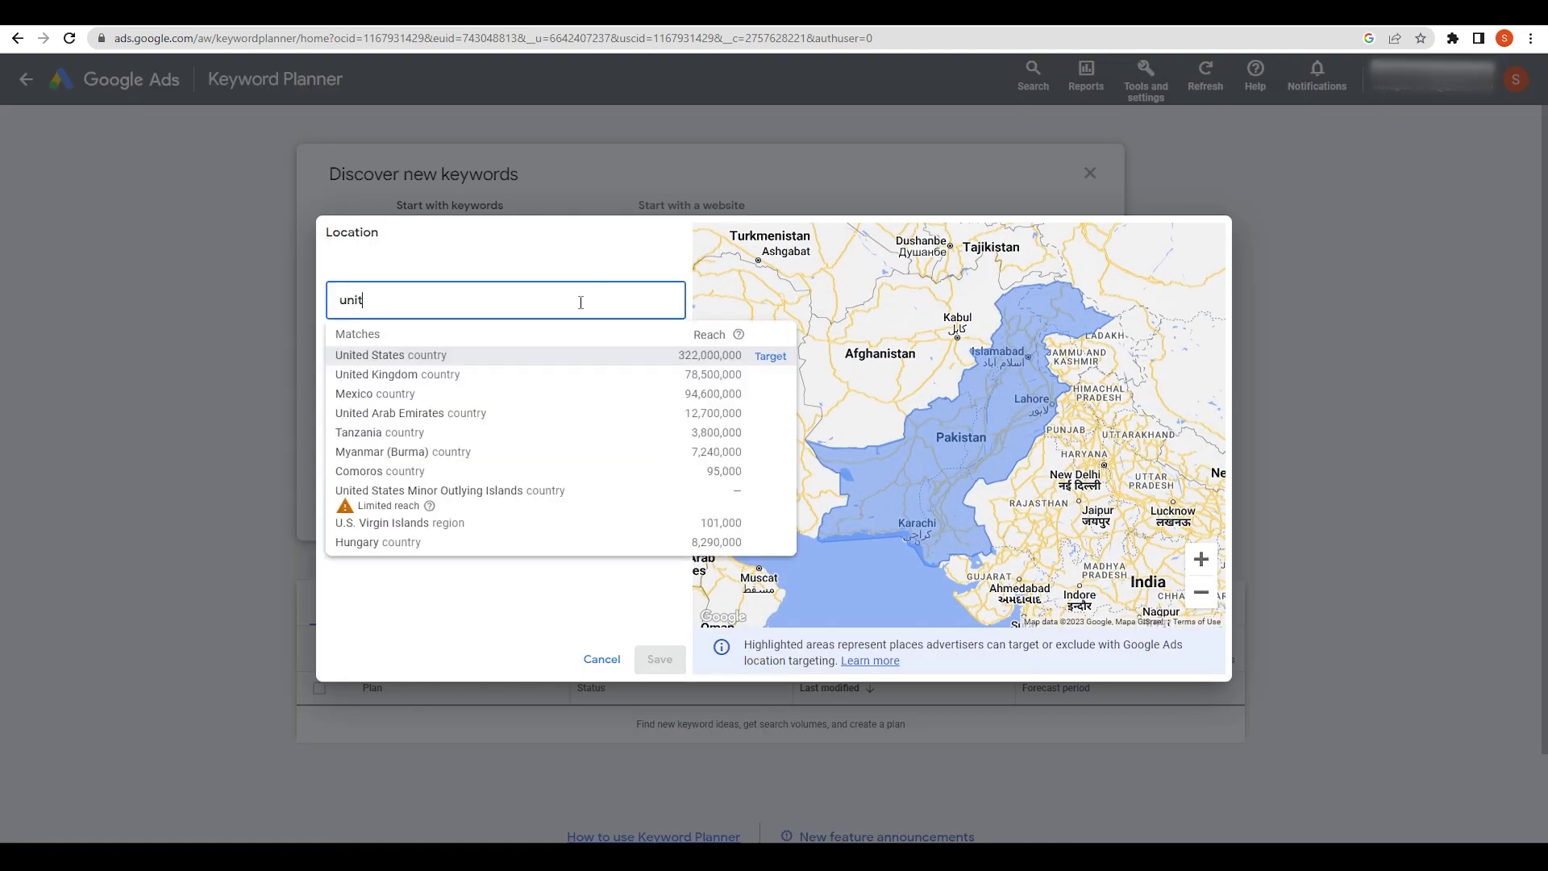
key("Return")
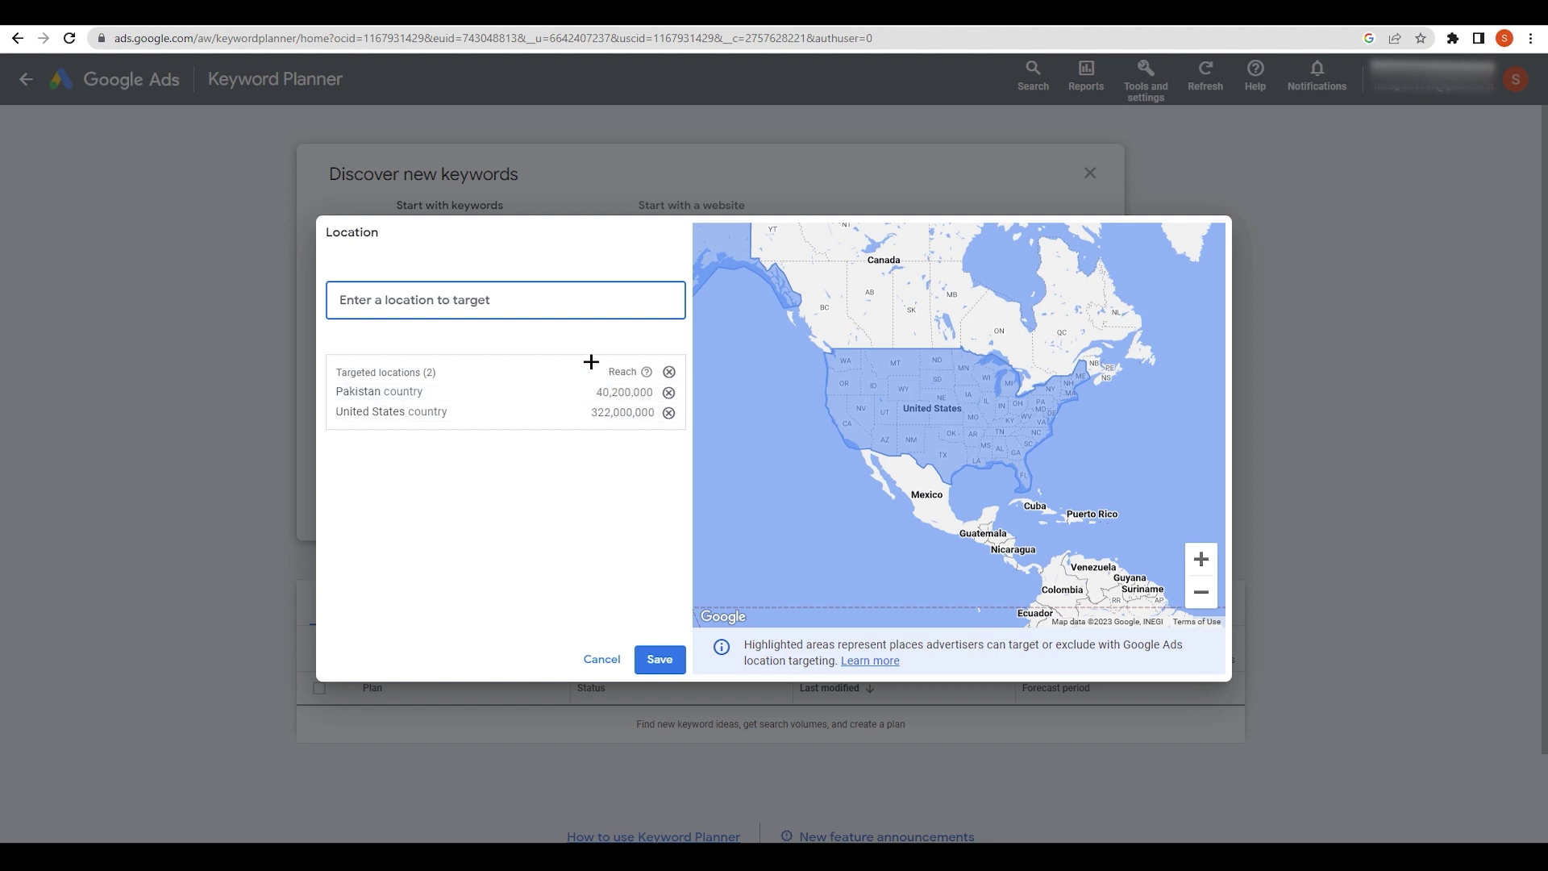
left_click(659, 660)
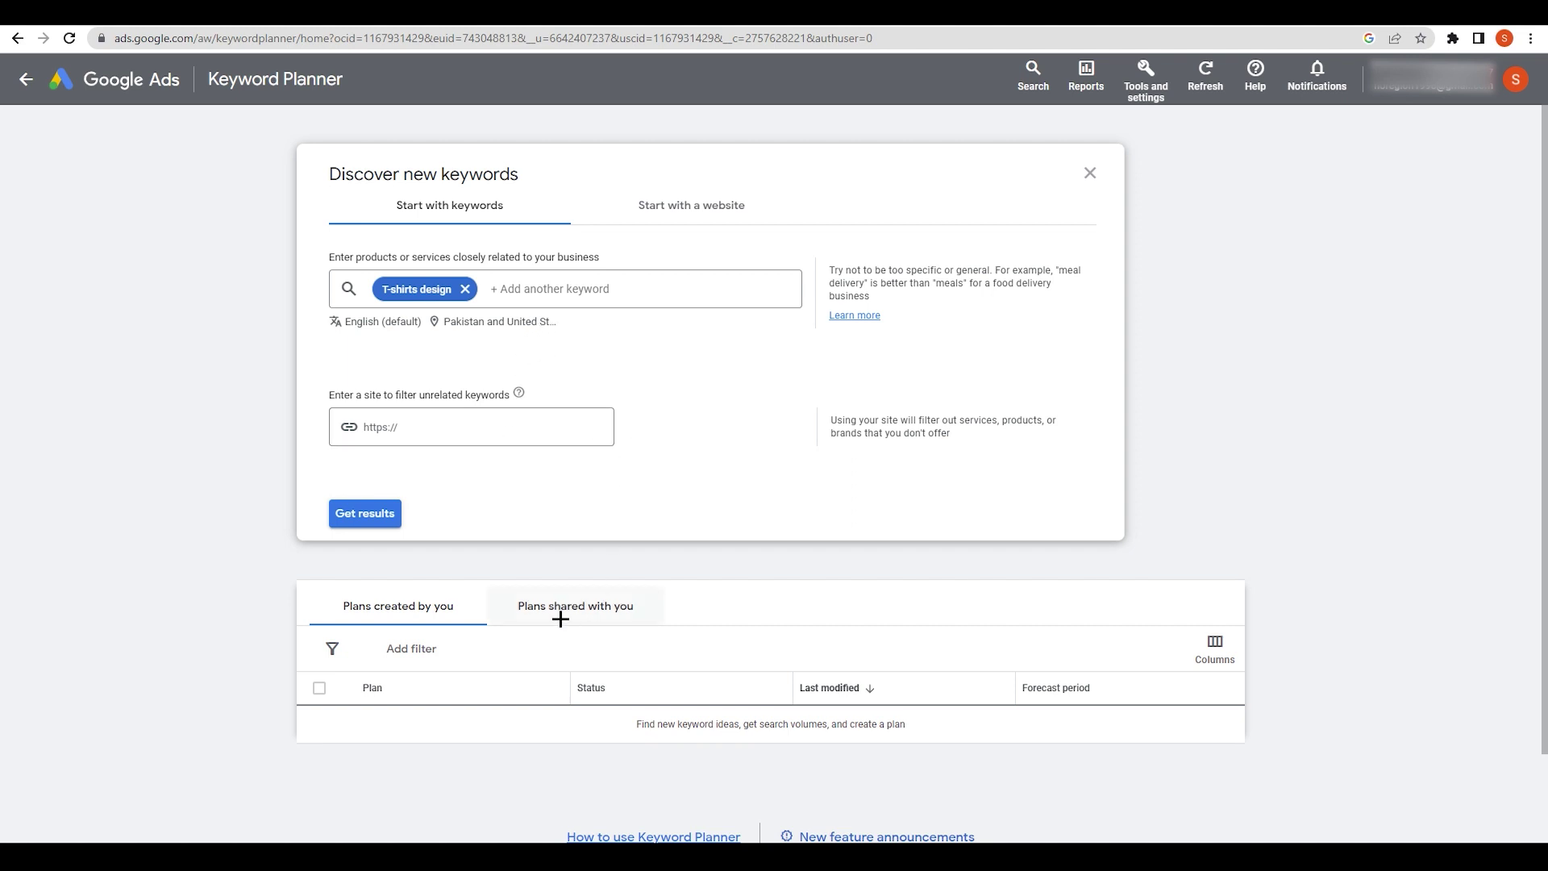
- Get keyword ideas for T-shirts design and sort them by average monthly searches
left_click(362, 516)
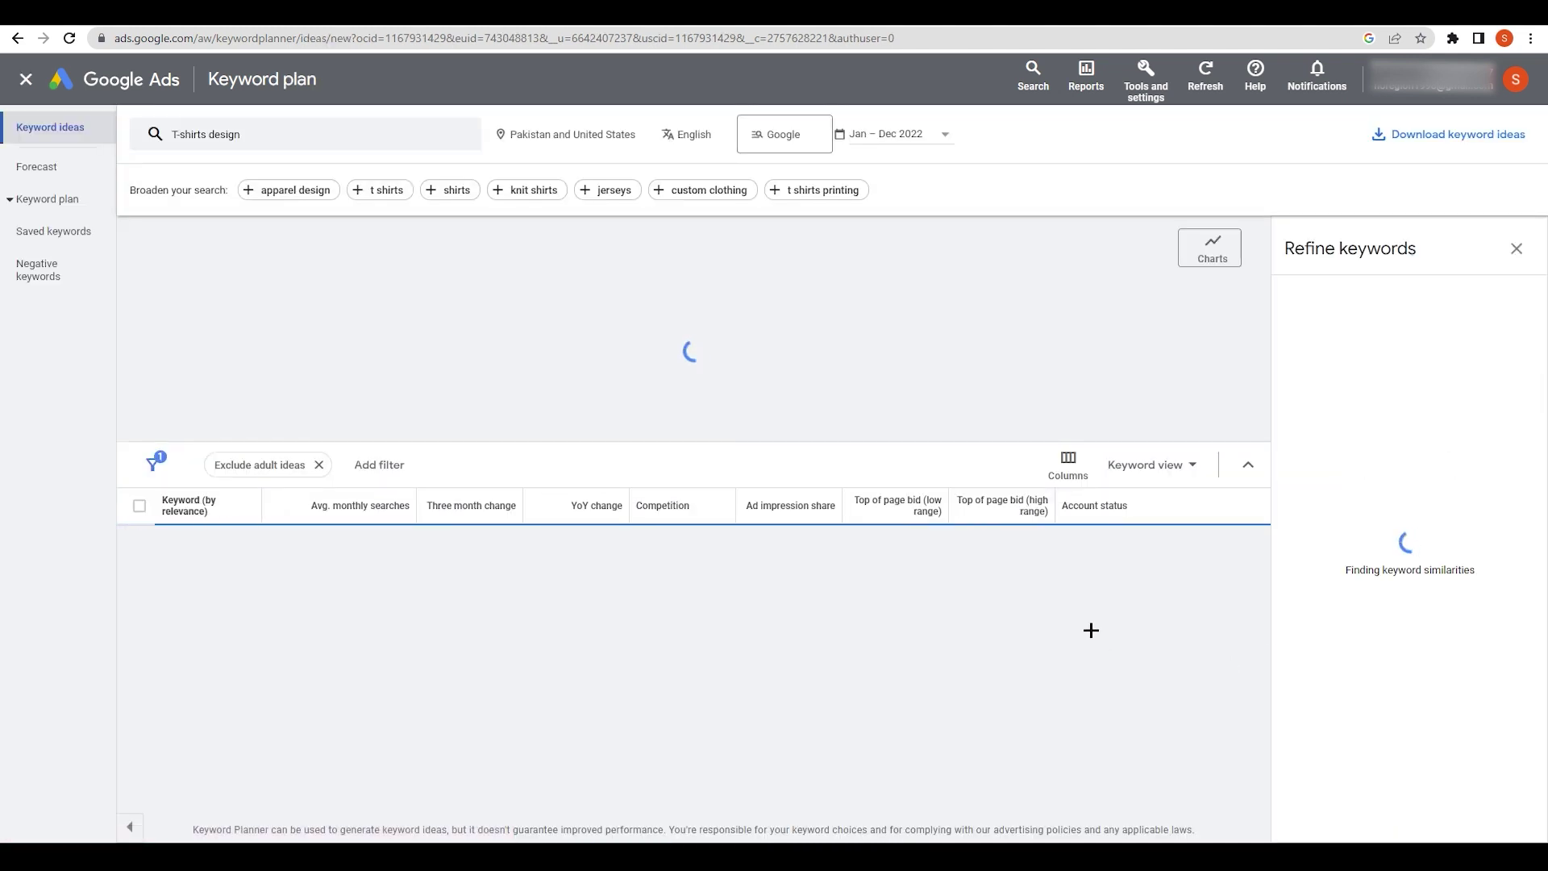
scroll(197, 407, "down", 1)
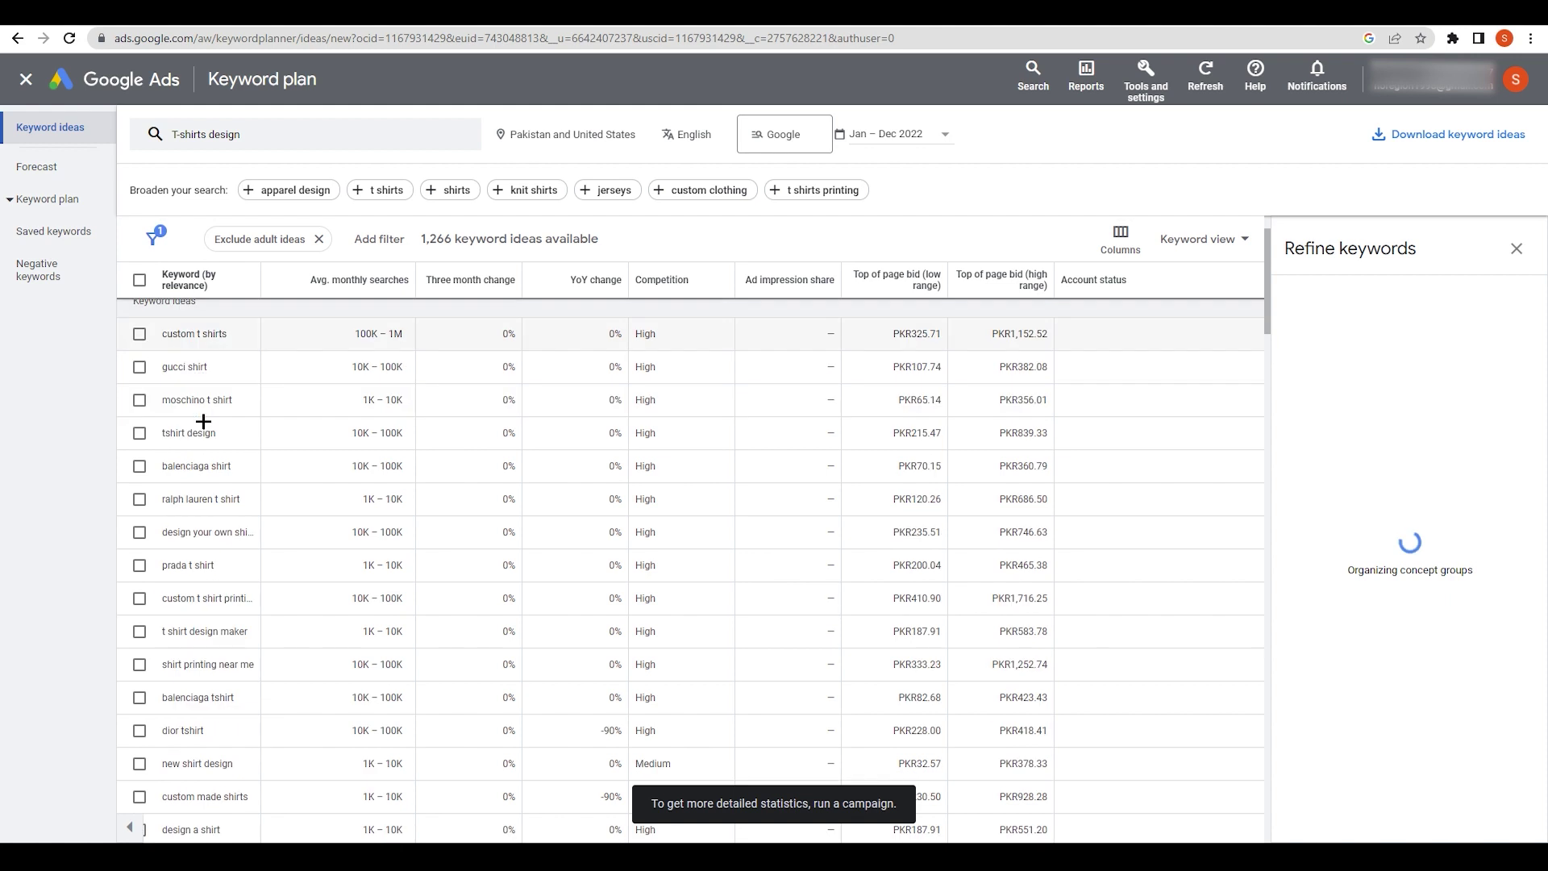
scroll(210, 387, "up", 1)
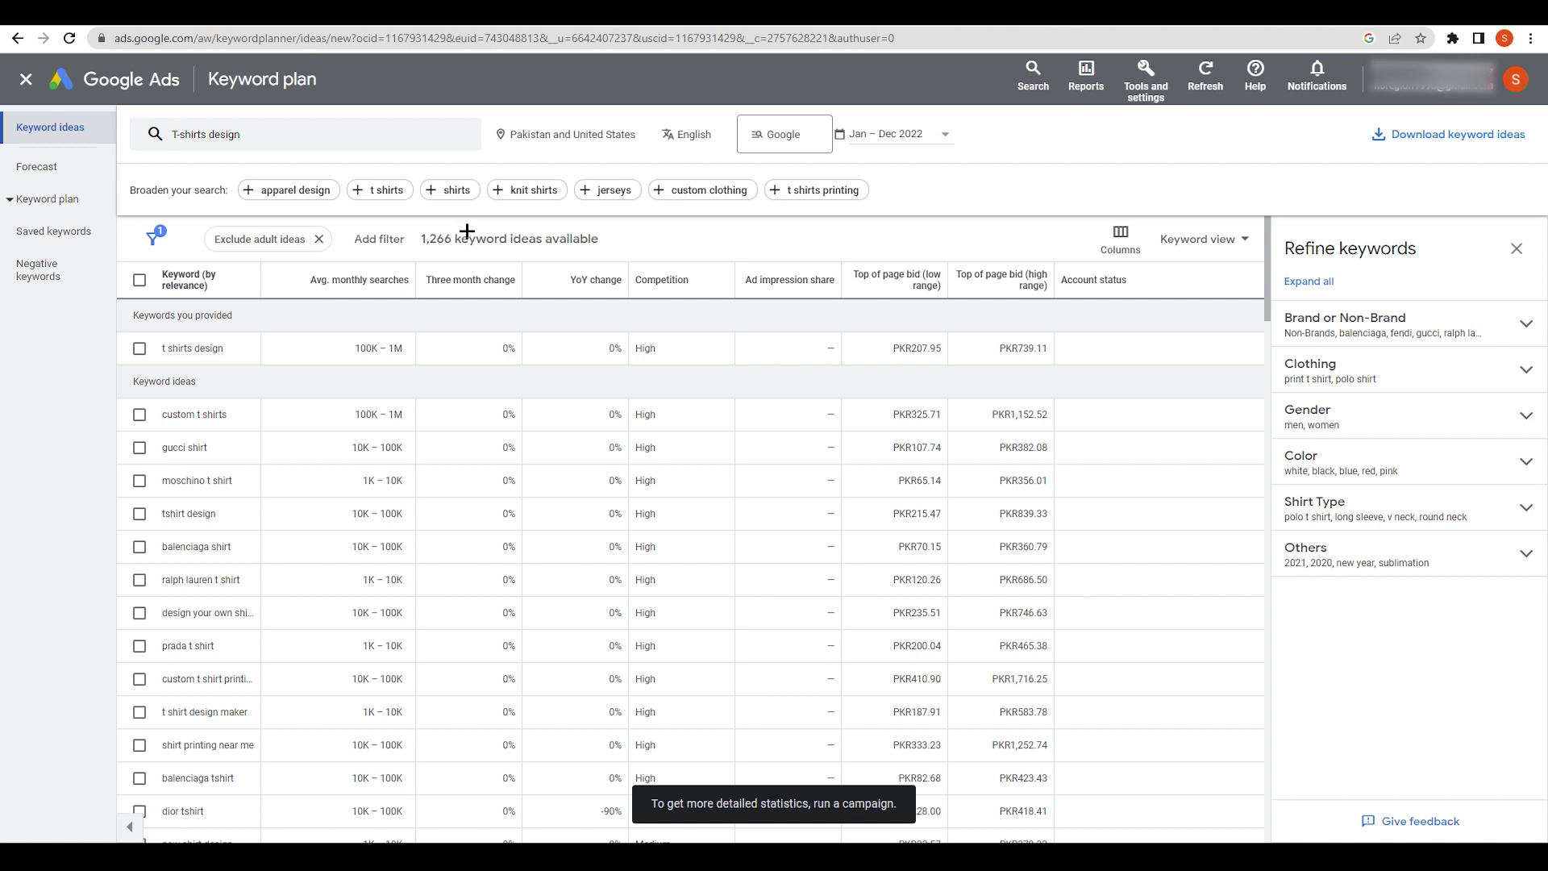
mouse_move(350, 284)
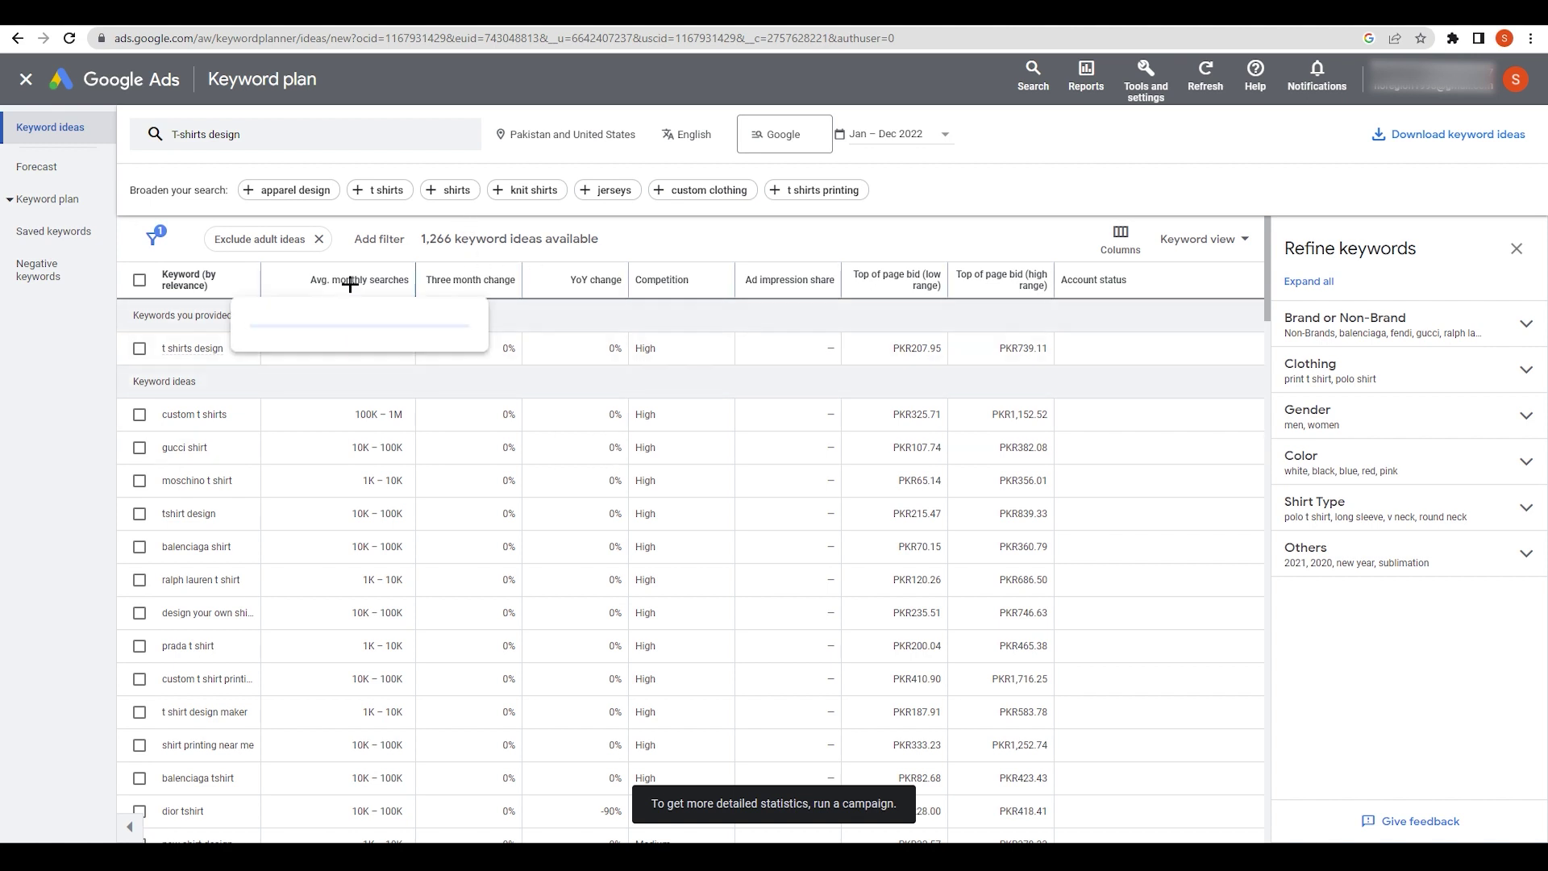
left_click(394, 285)
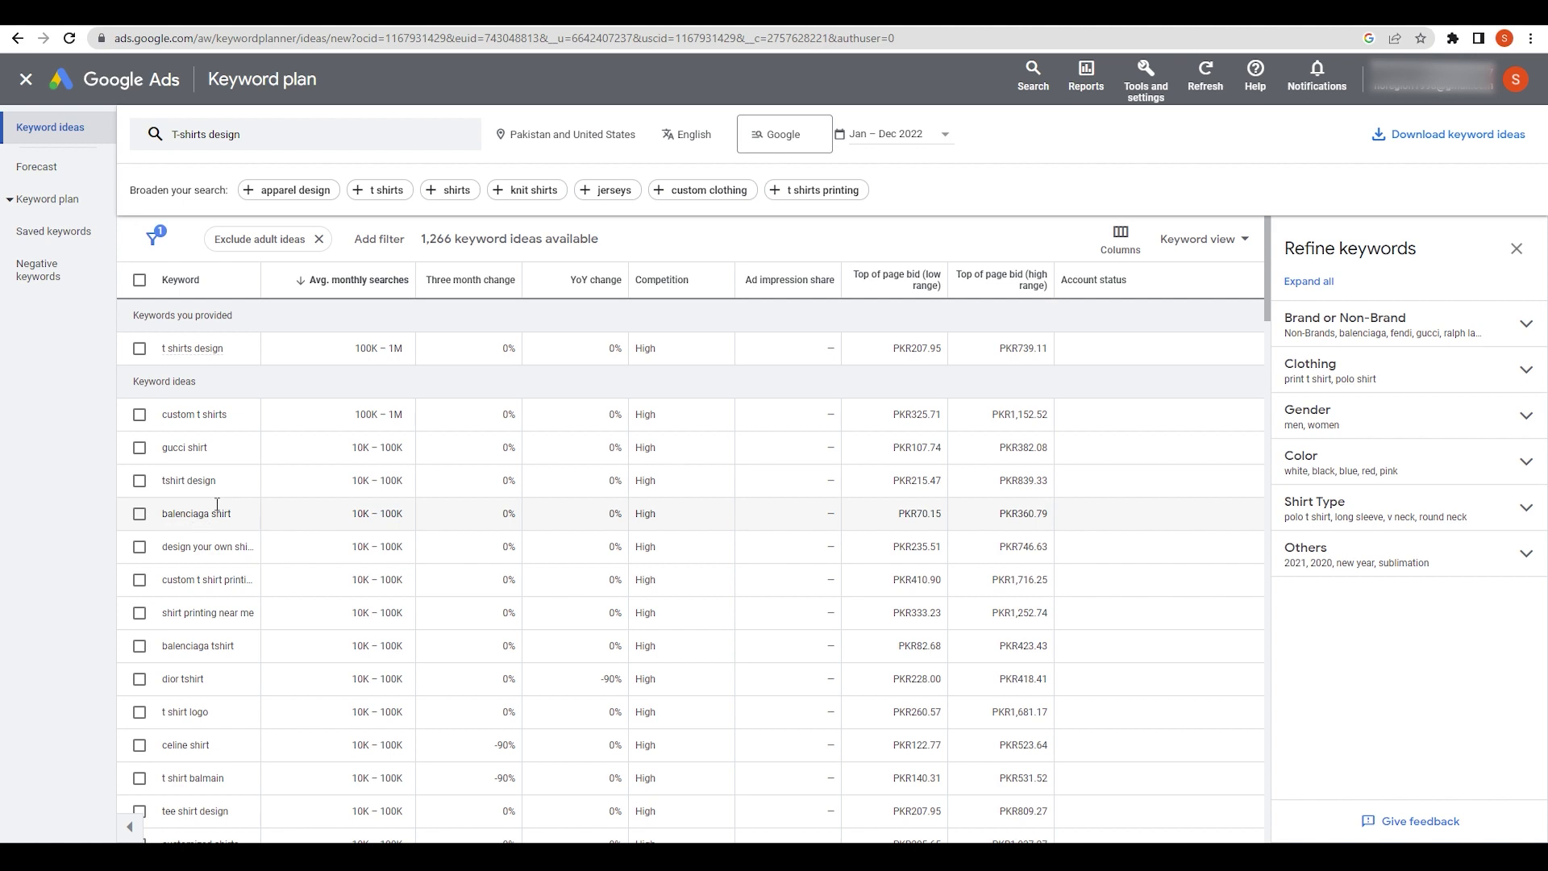
- Highlight the gucci shirt, balenciaga shirt and dior tshirt keyword ideas to inspect them
triple_click(163, 449)
left_click_drag(153, 514, 271, 516)
left_click_drag(167, 679, 248, 682)
left_click(243, 699)
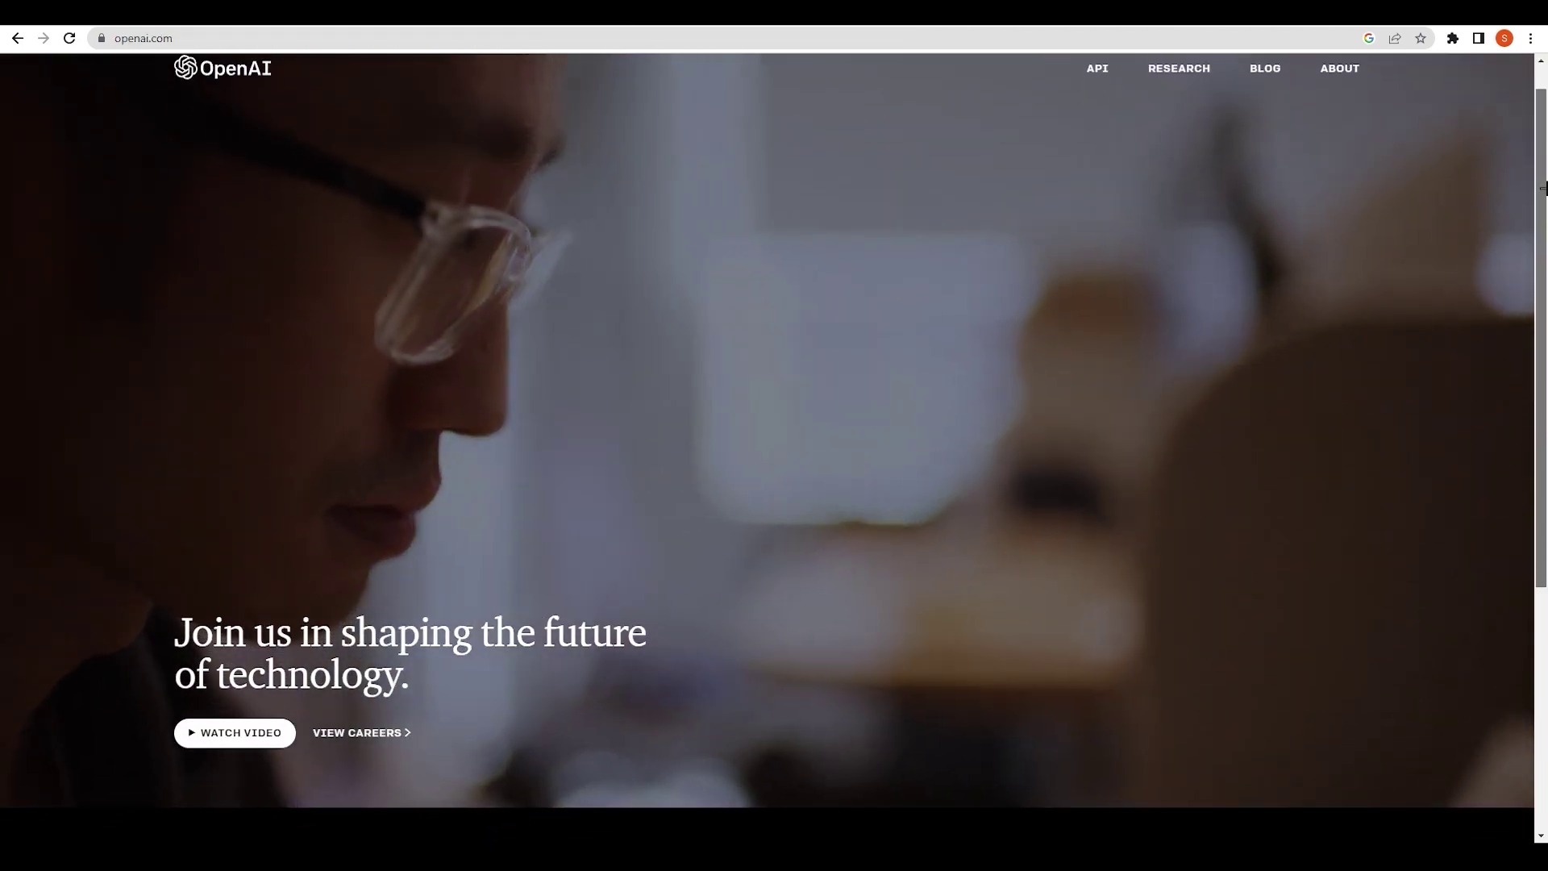
left_click_drag(1542, 189, 1492, 129)
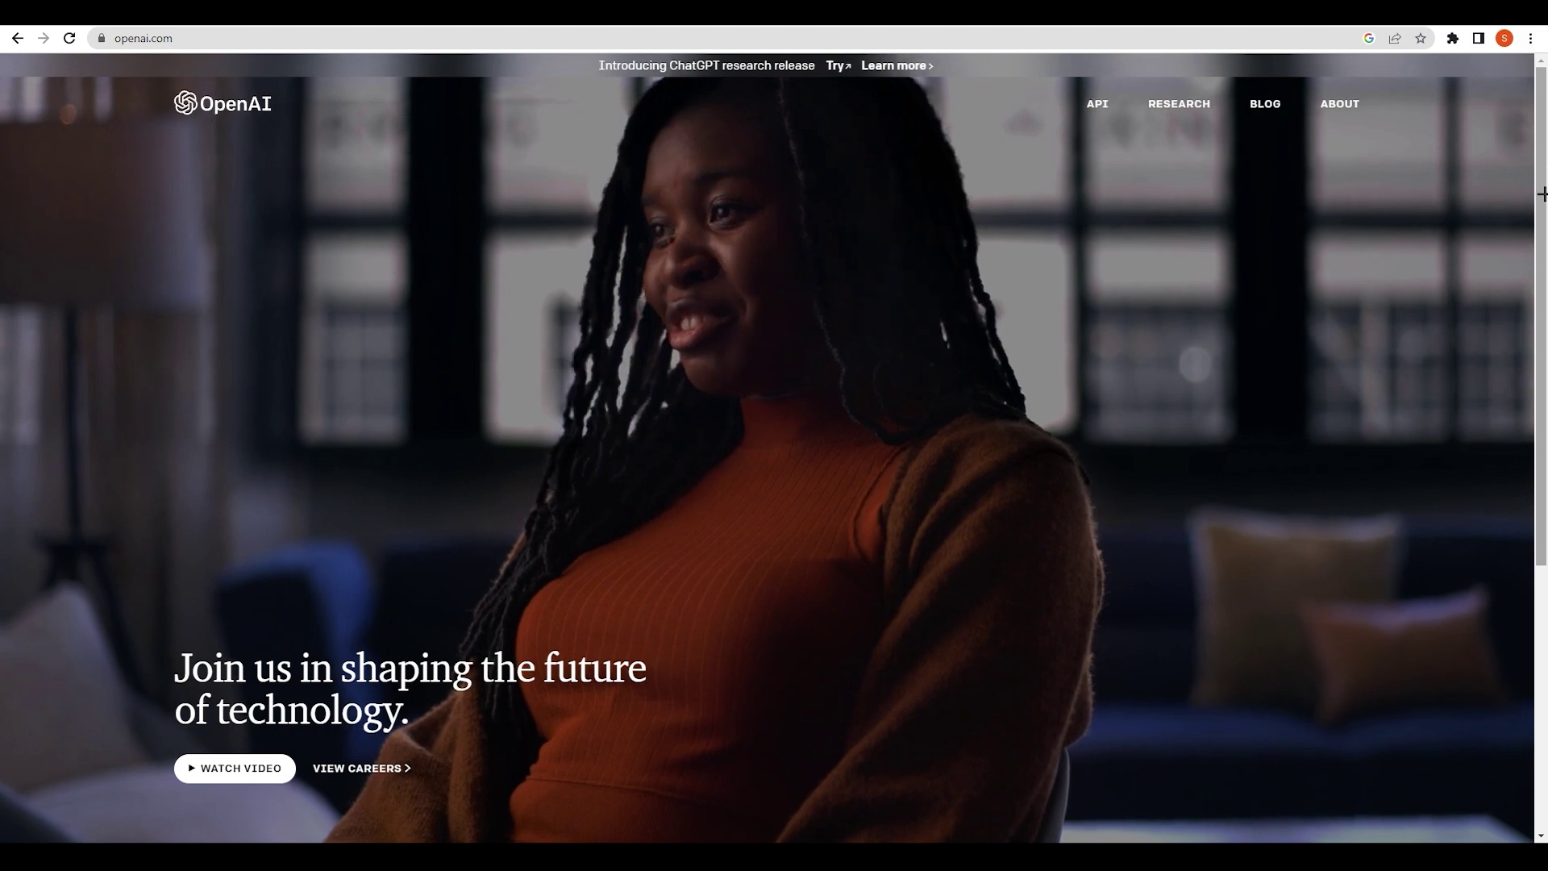
- Switch to the ChatGPT tab at chat.openai.com
left_click_drag(1542, 193, 1541, 456)
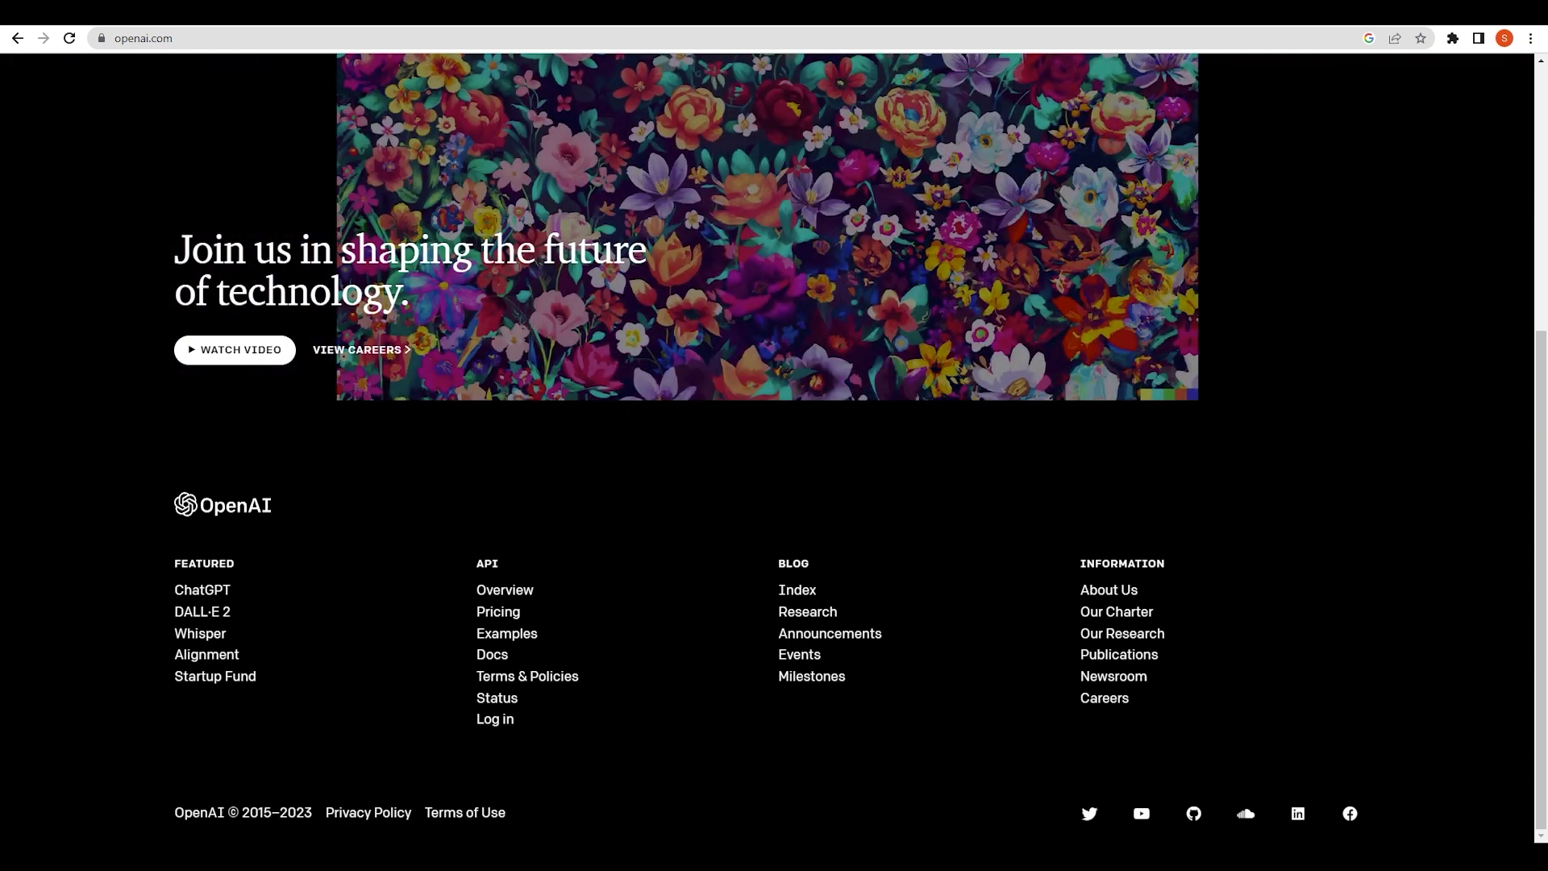
left_click(678, 12)
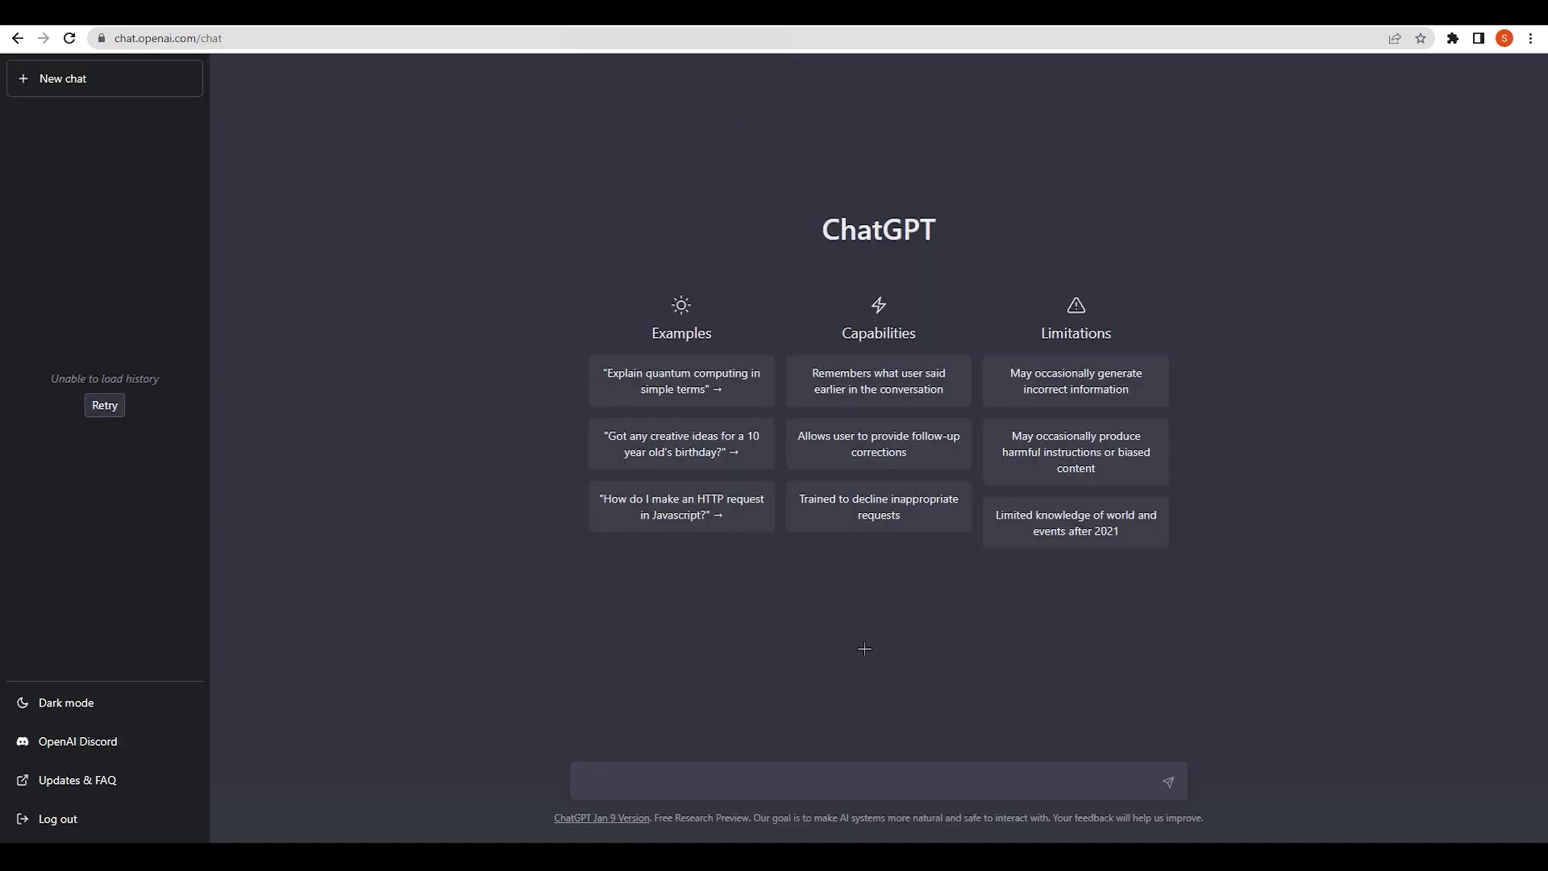
- Reload the chat history and highlight the shirt design ideas prompt and its listed ideas
left_click(112, 407)
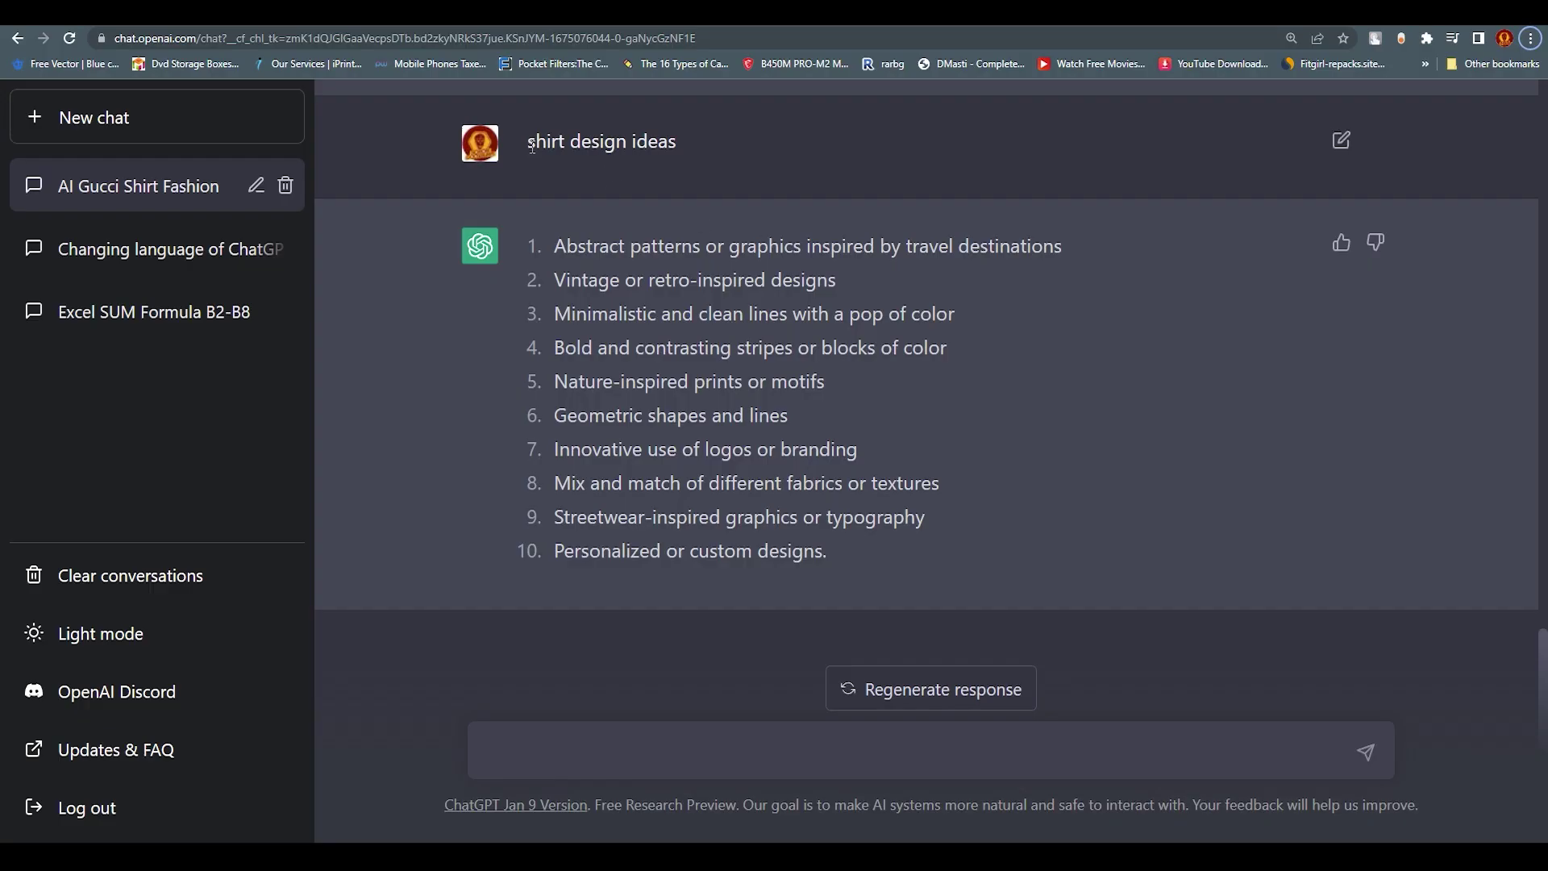
left_click_drag(533, 147, 703, 145)
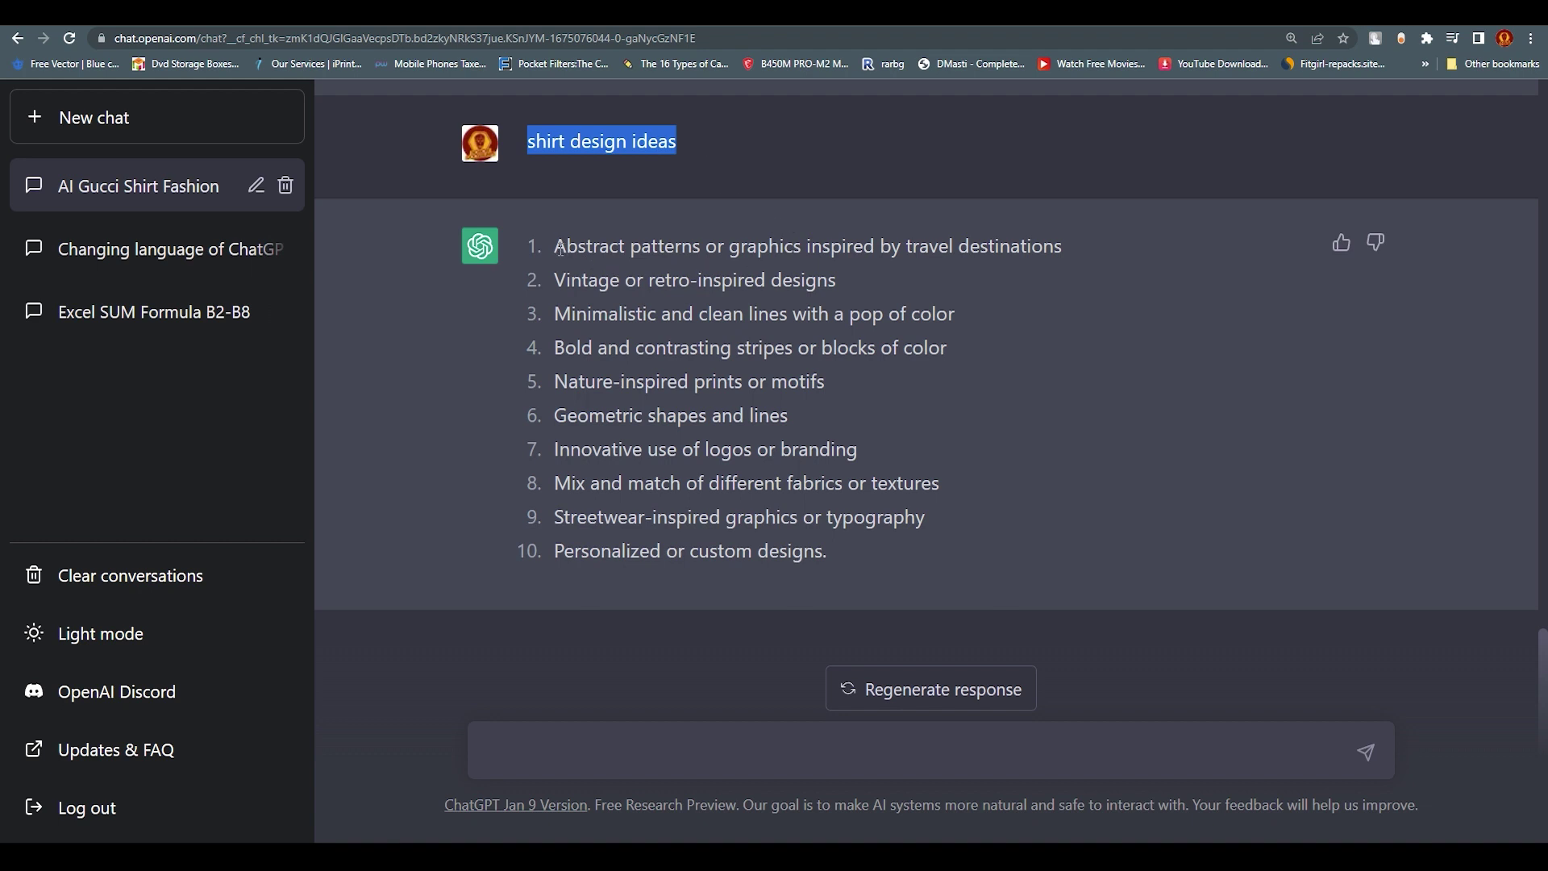
left_click_drag(557, 246, 1069, 232)
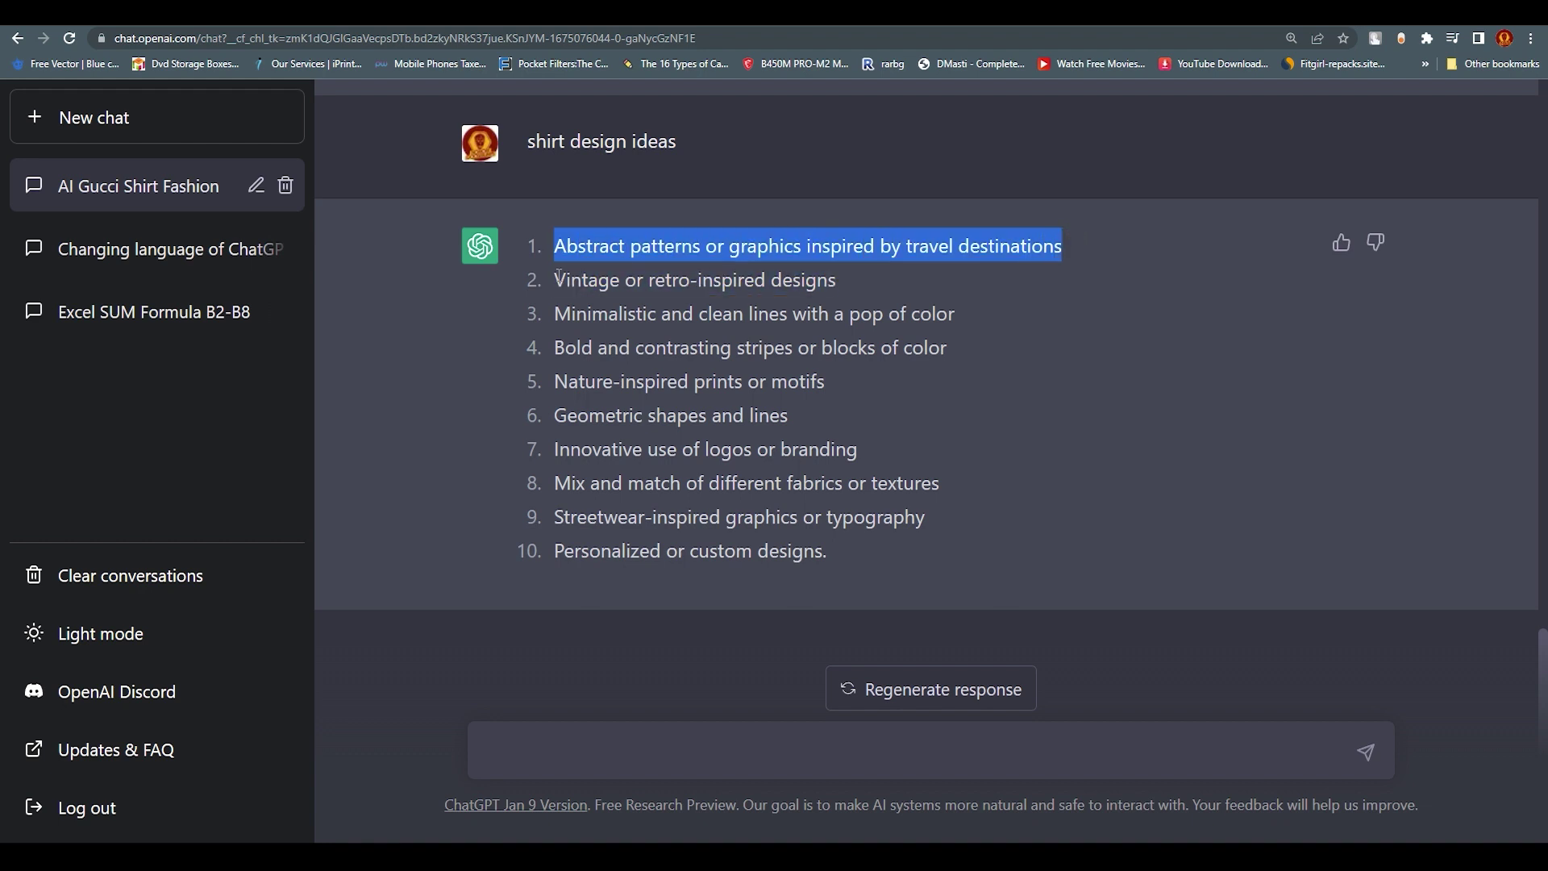
left_click_drag(557, 278, 873, 279)
left_click_drag(557, 315, 925, 517)
- Select the first idea, 'Abstract patterns or graphics inspired by travel destinations', to copy it
left_click(867, 496)
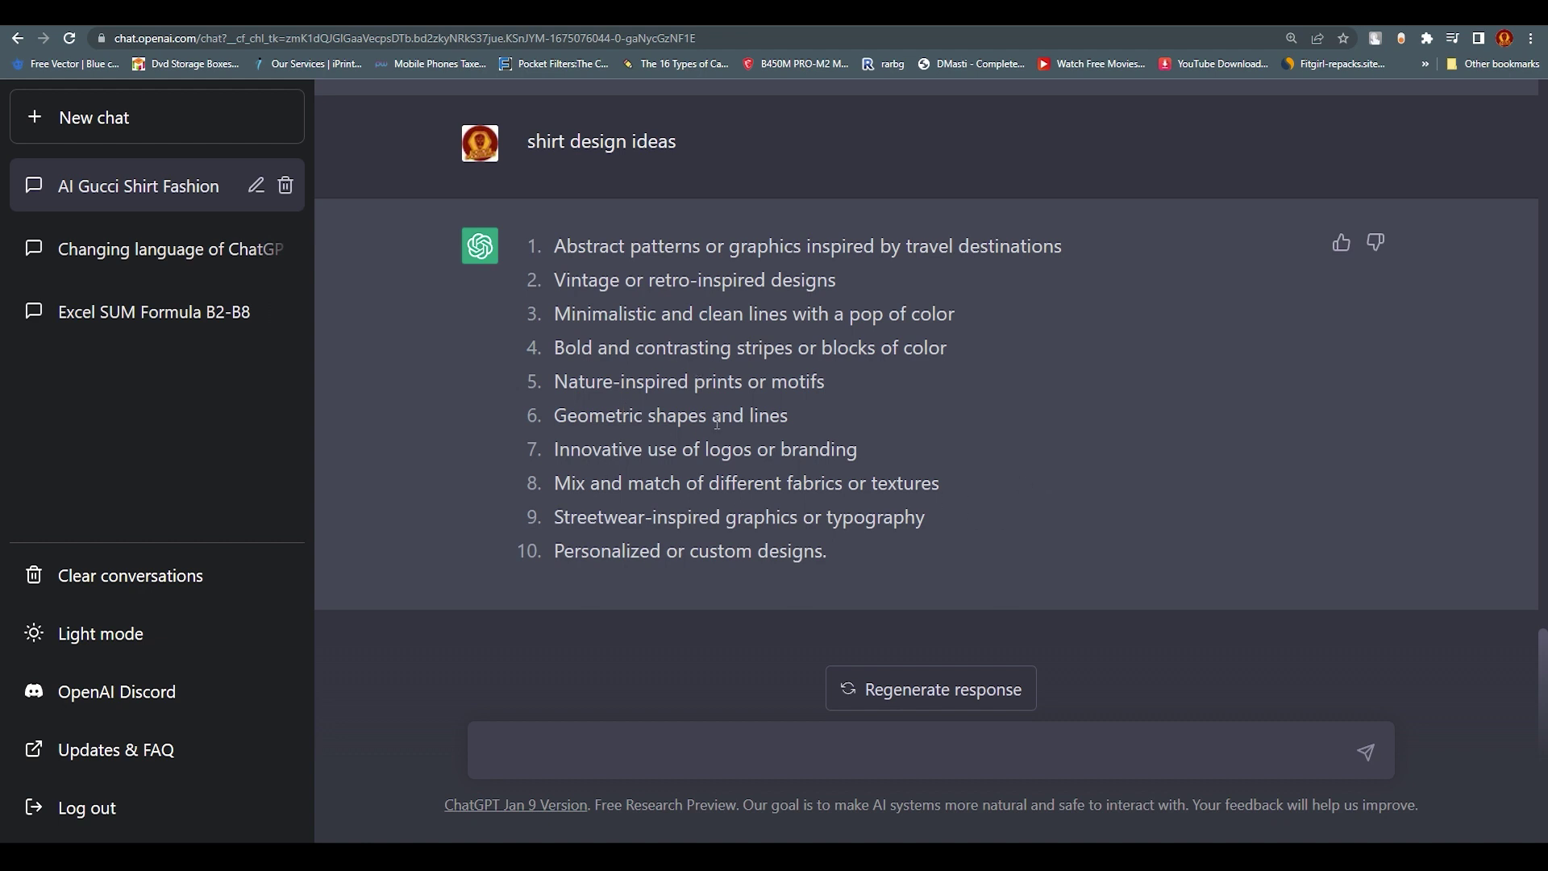
left_click_drag(557, 243, 1161, 236)
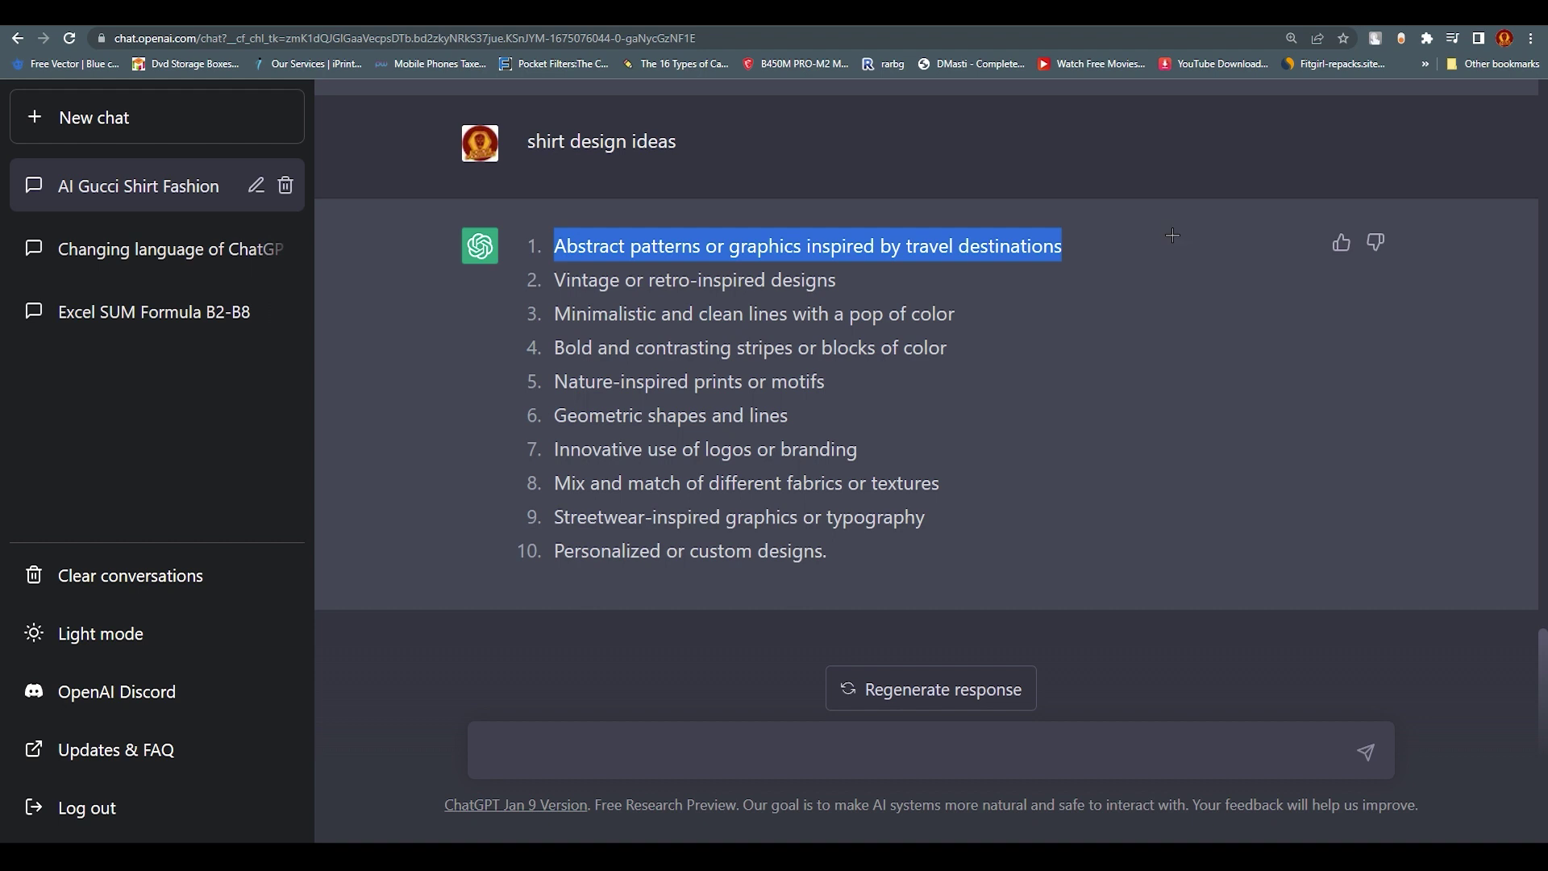
left_click_drag(851, 347, 860, 347)
- Join the Midjourney beta from midjourney.com to reach its Discord invite page
left_click(602, 345)
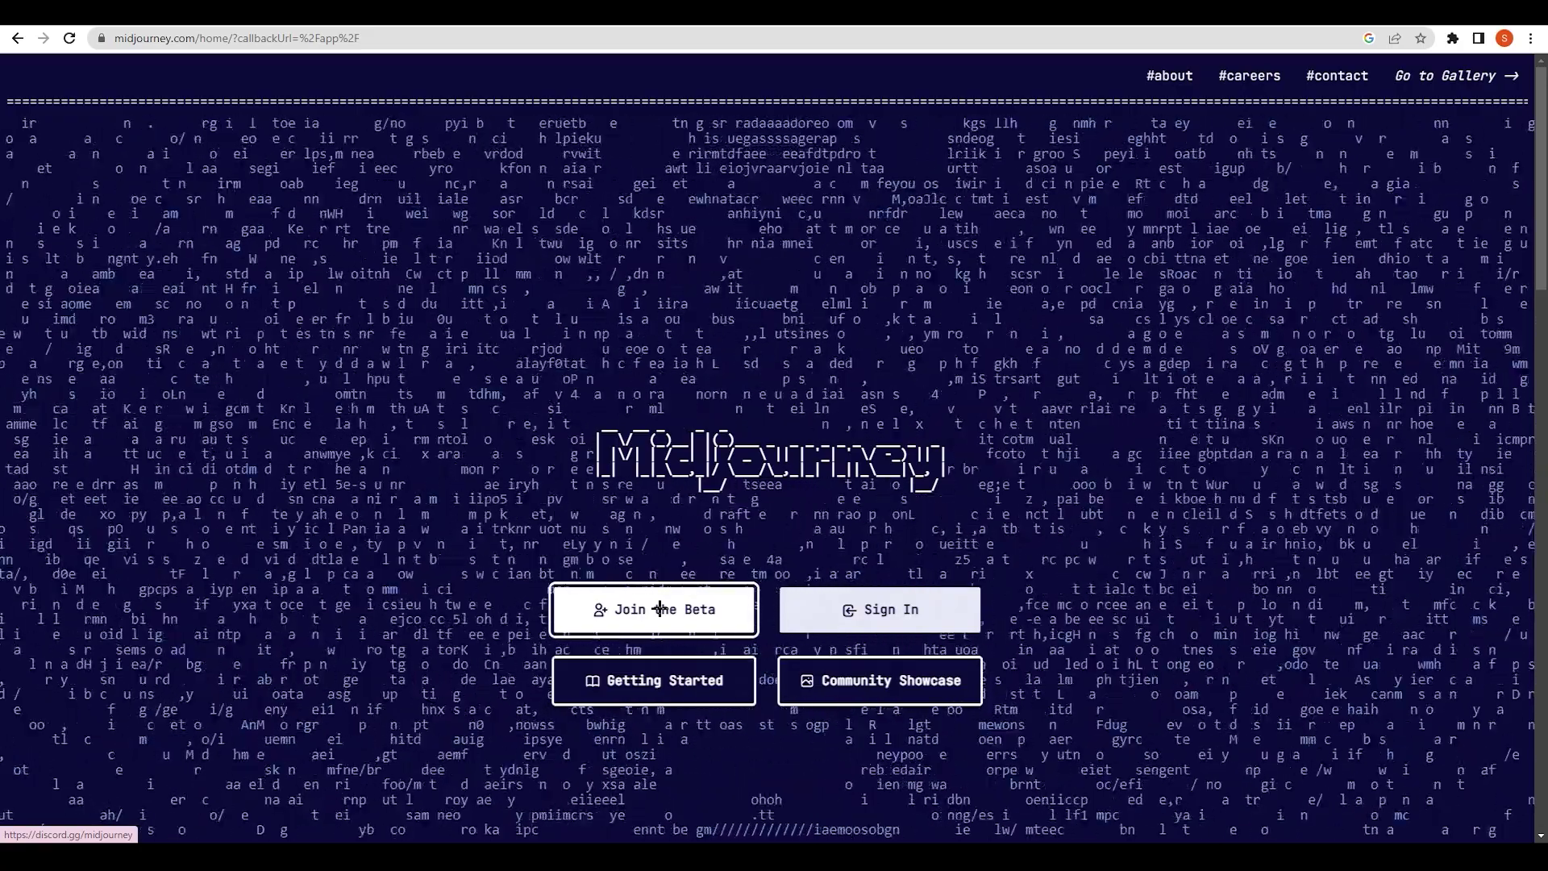
left_click(638, 623)
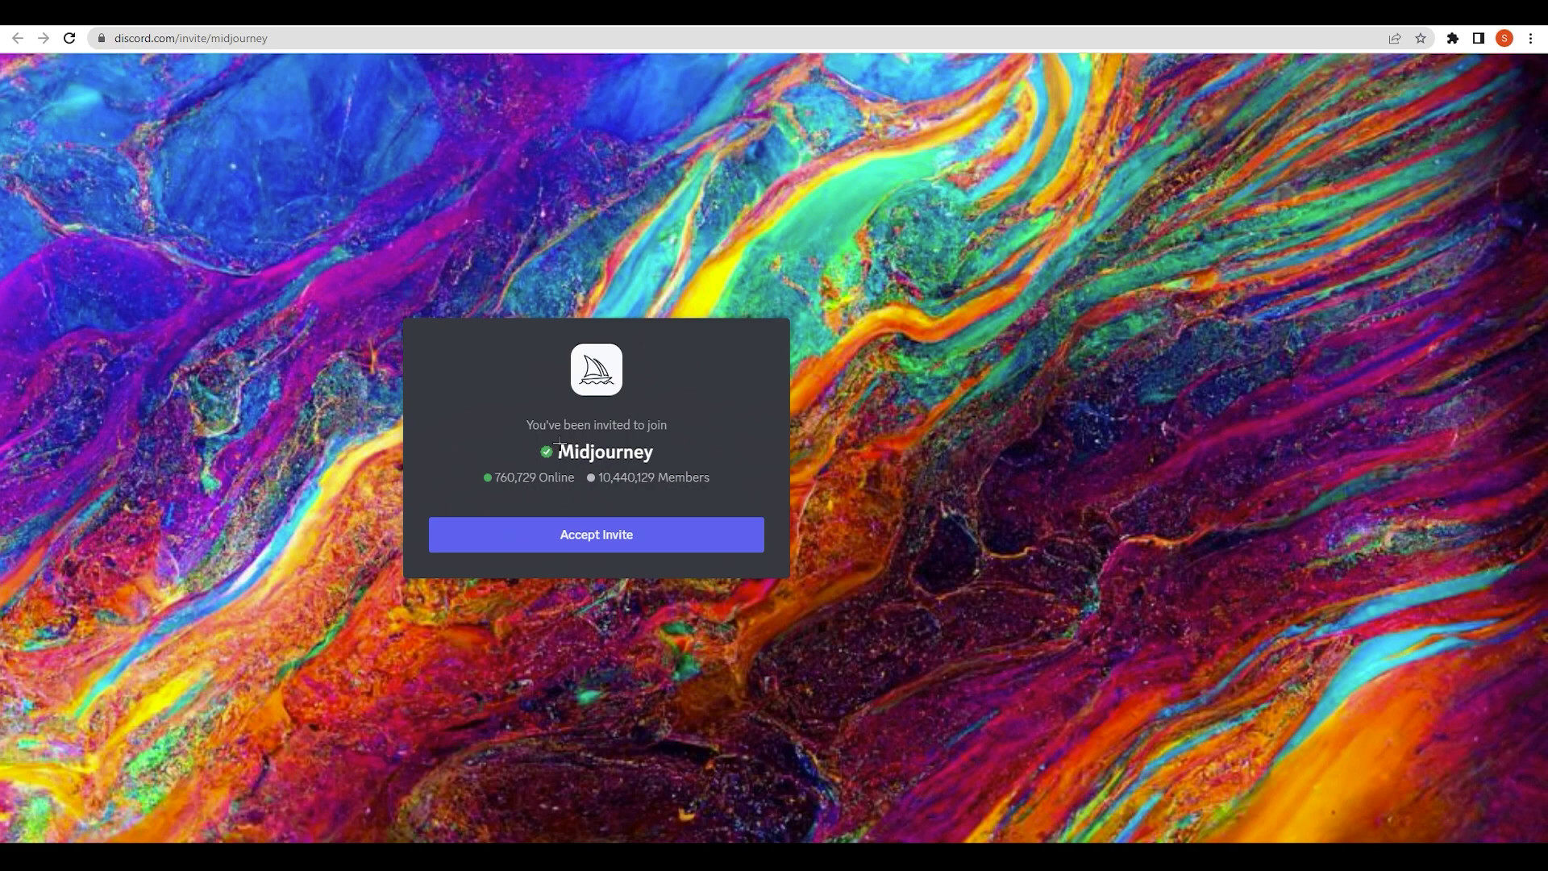
- Accept the Midjourney Discord invite and pass the daisy-in-a-pot image check
left_click(649, 532)
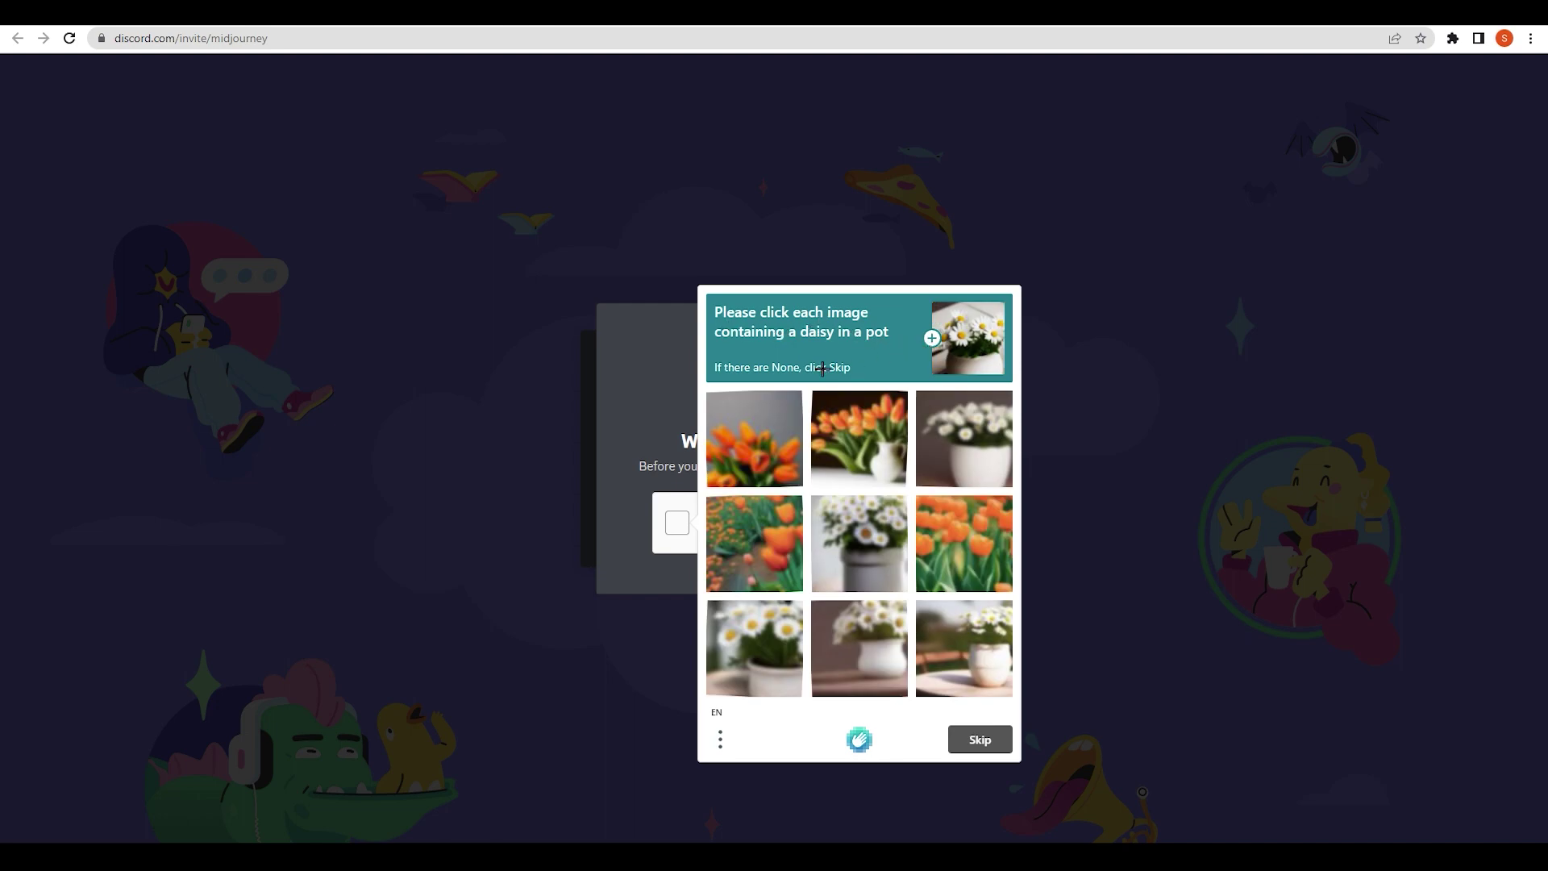
left_click(963, 436)
left_click(876, 537)
left_click(755, 649)
left_click(859, 645)
left_click(964, 648)
left_click(983, 739)
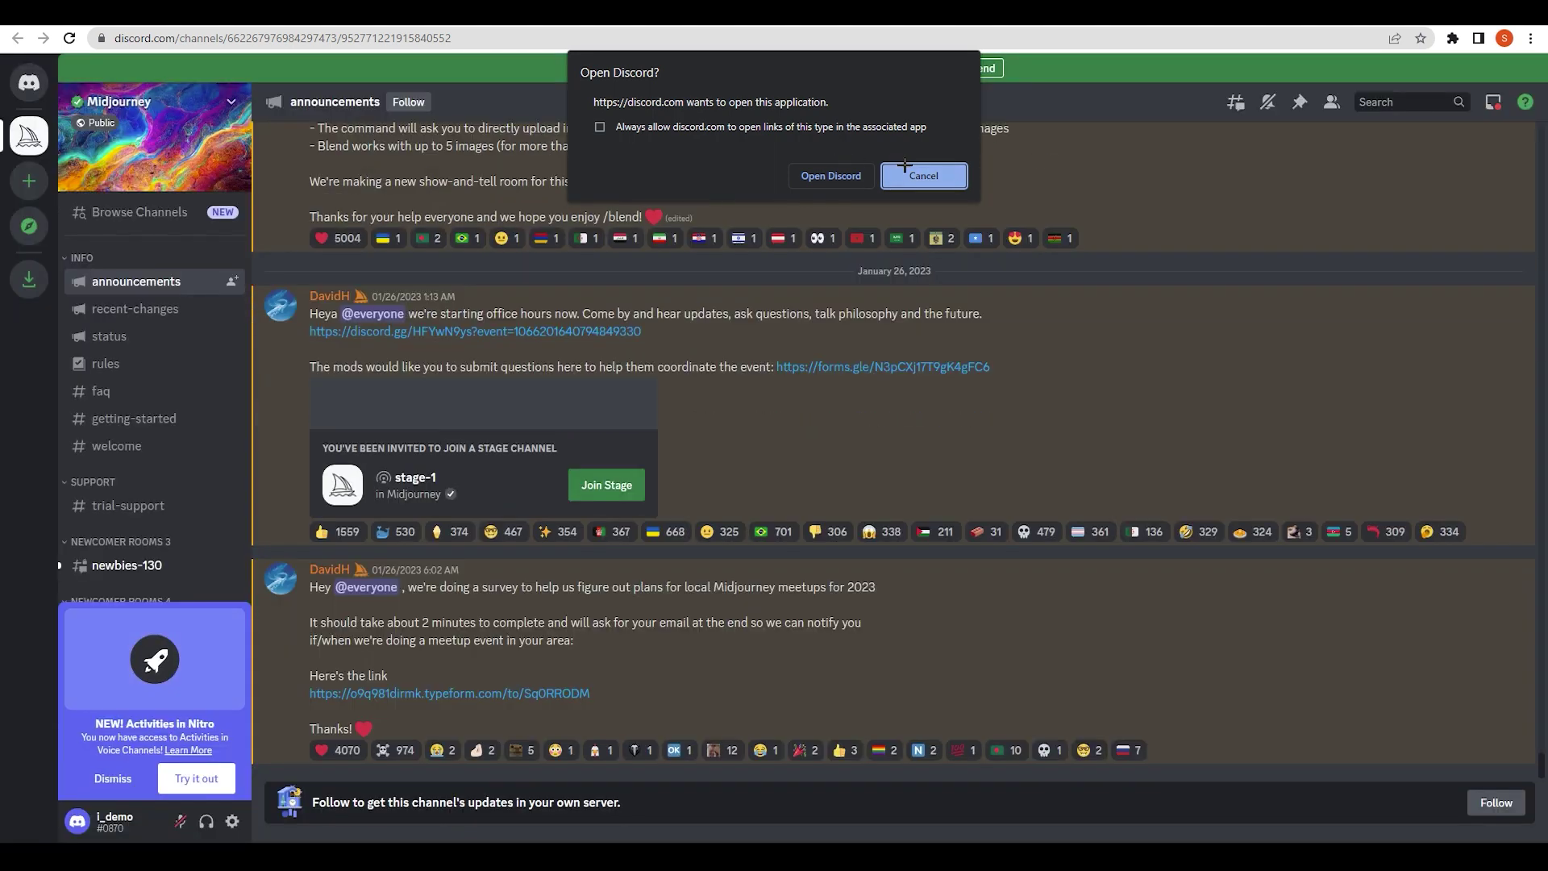
- Decline opening the desktop Discord app and go to the newbies-130 channel
left_click(912, 169)
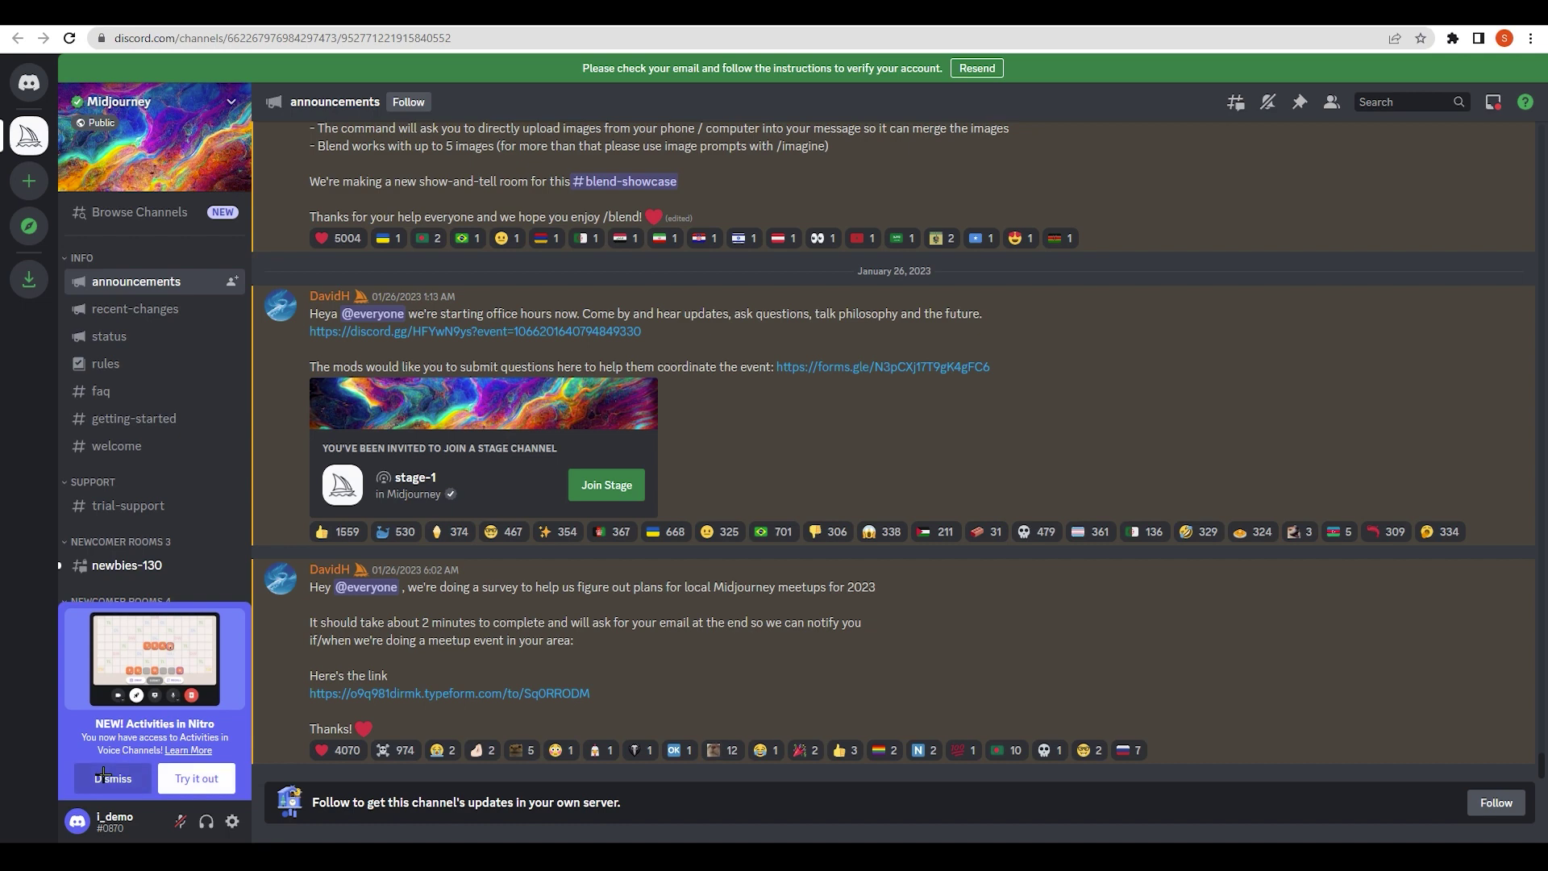
scroll(145, 540, "down", 1)
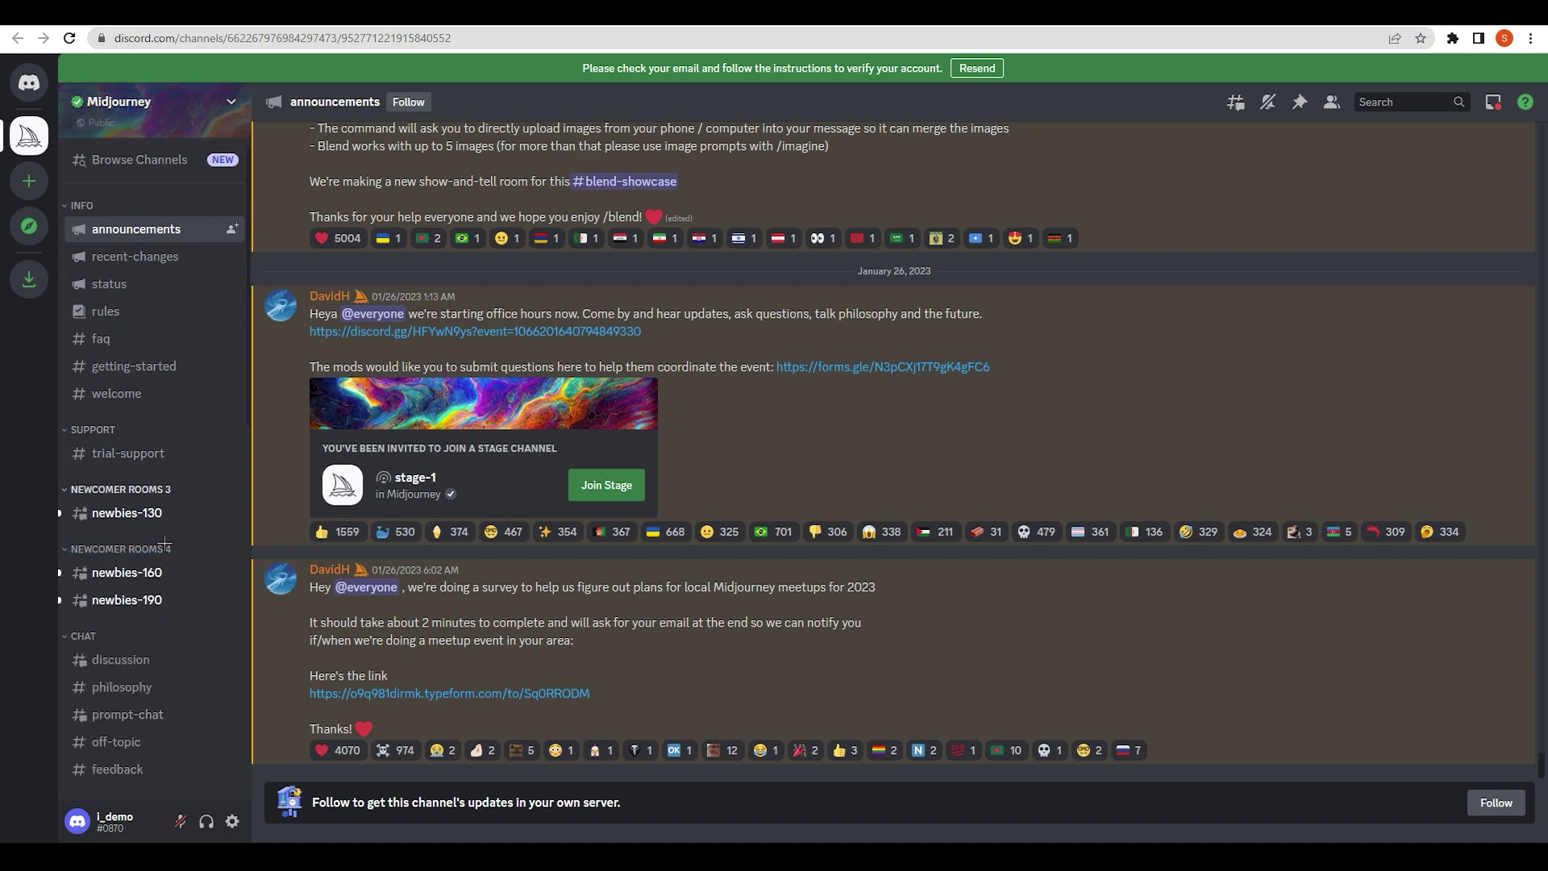
mouse_move(139, 562)
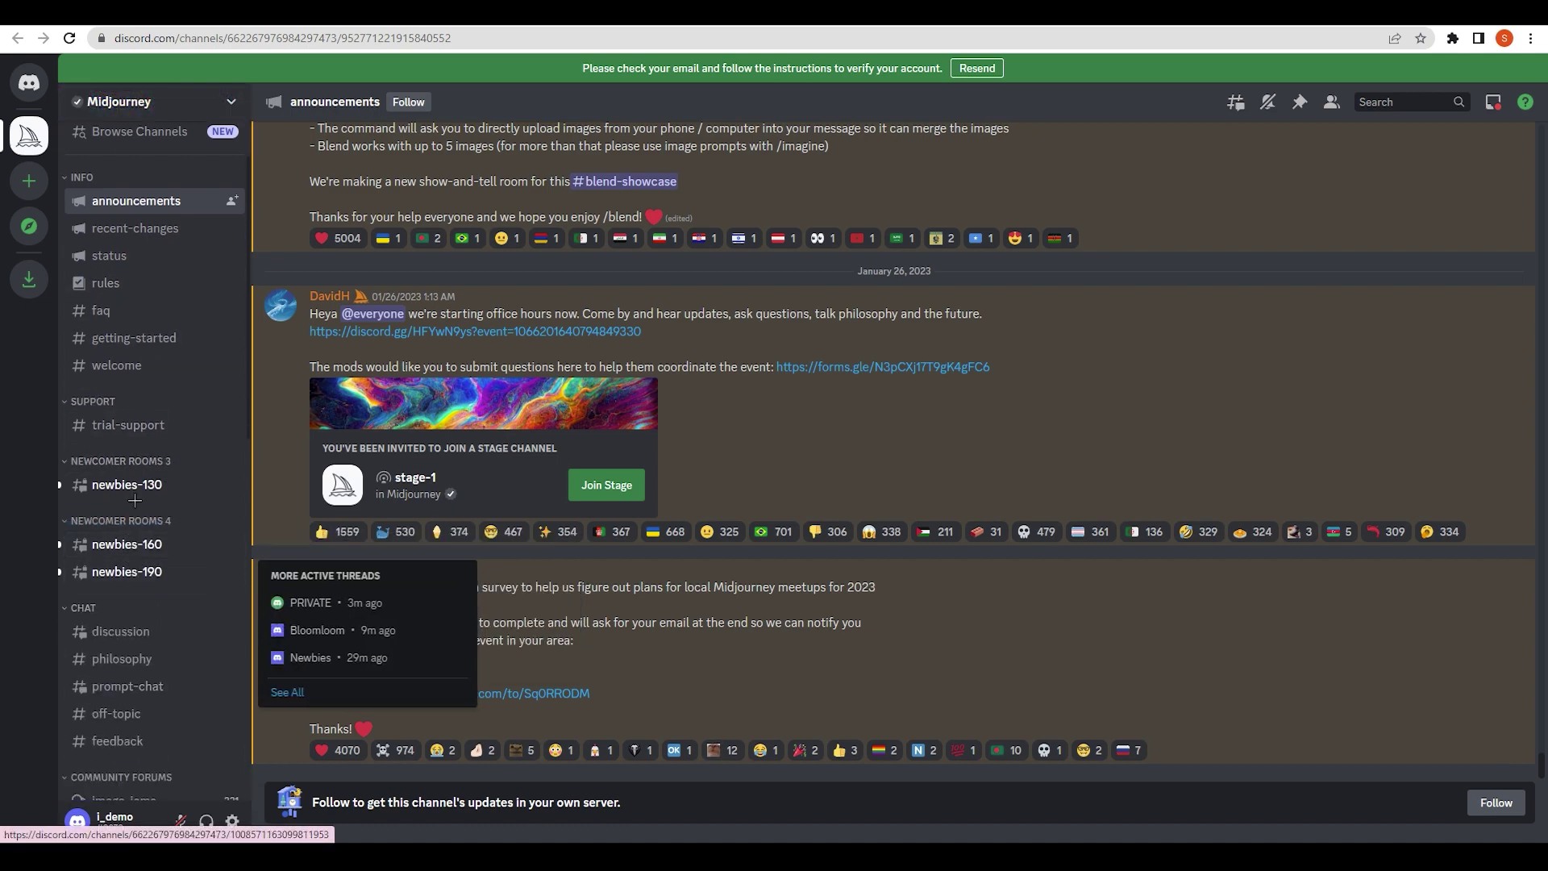
mouse_move(164, 486)
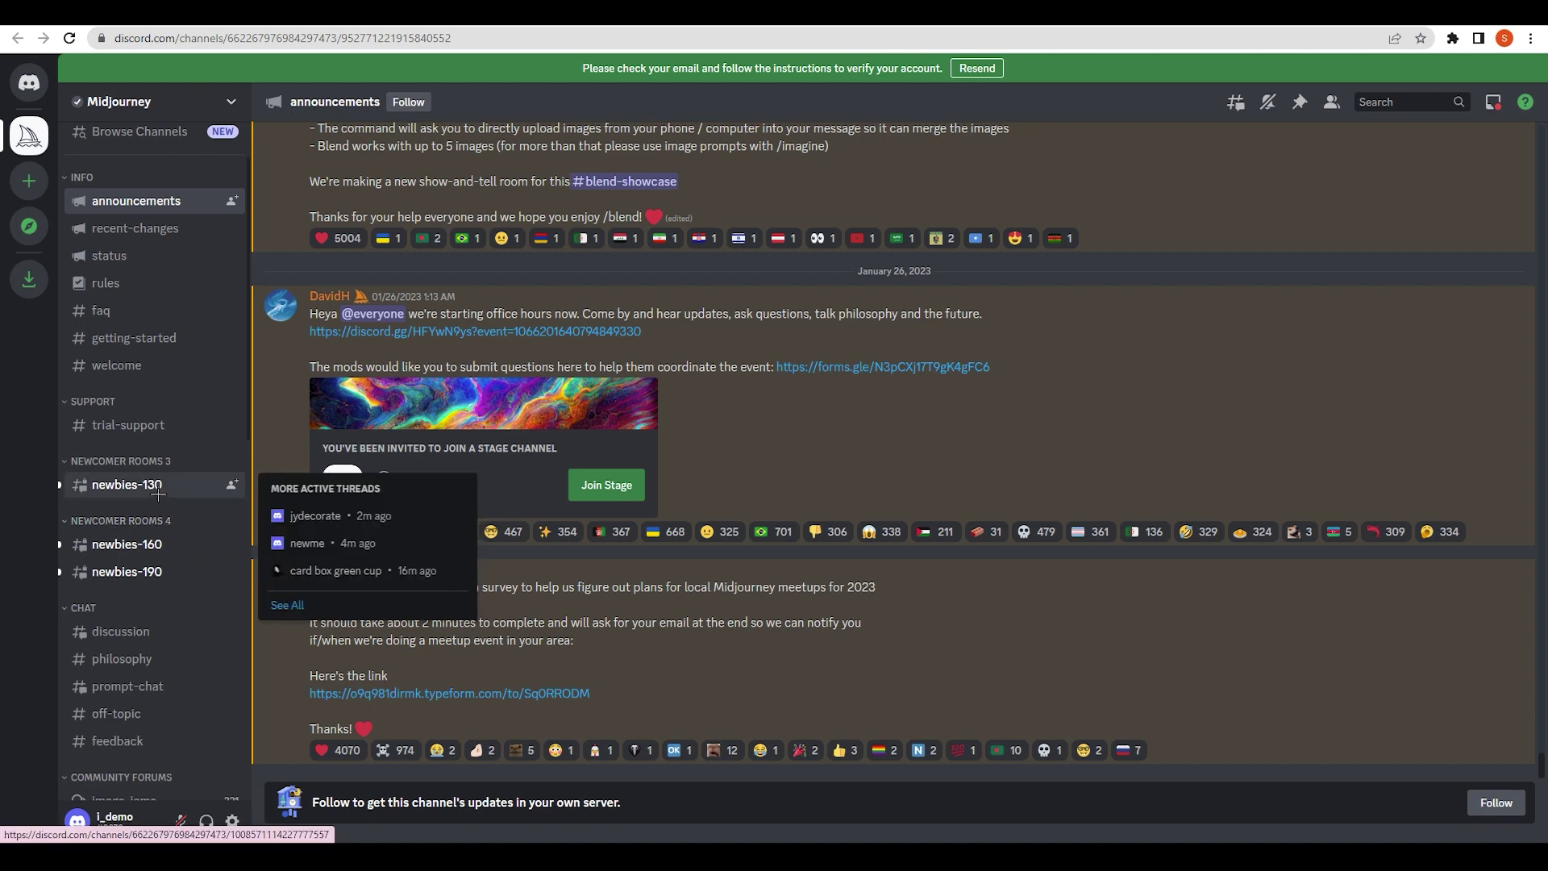
left_click(145, 485)
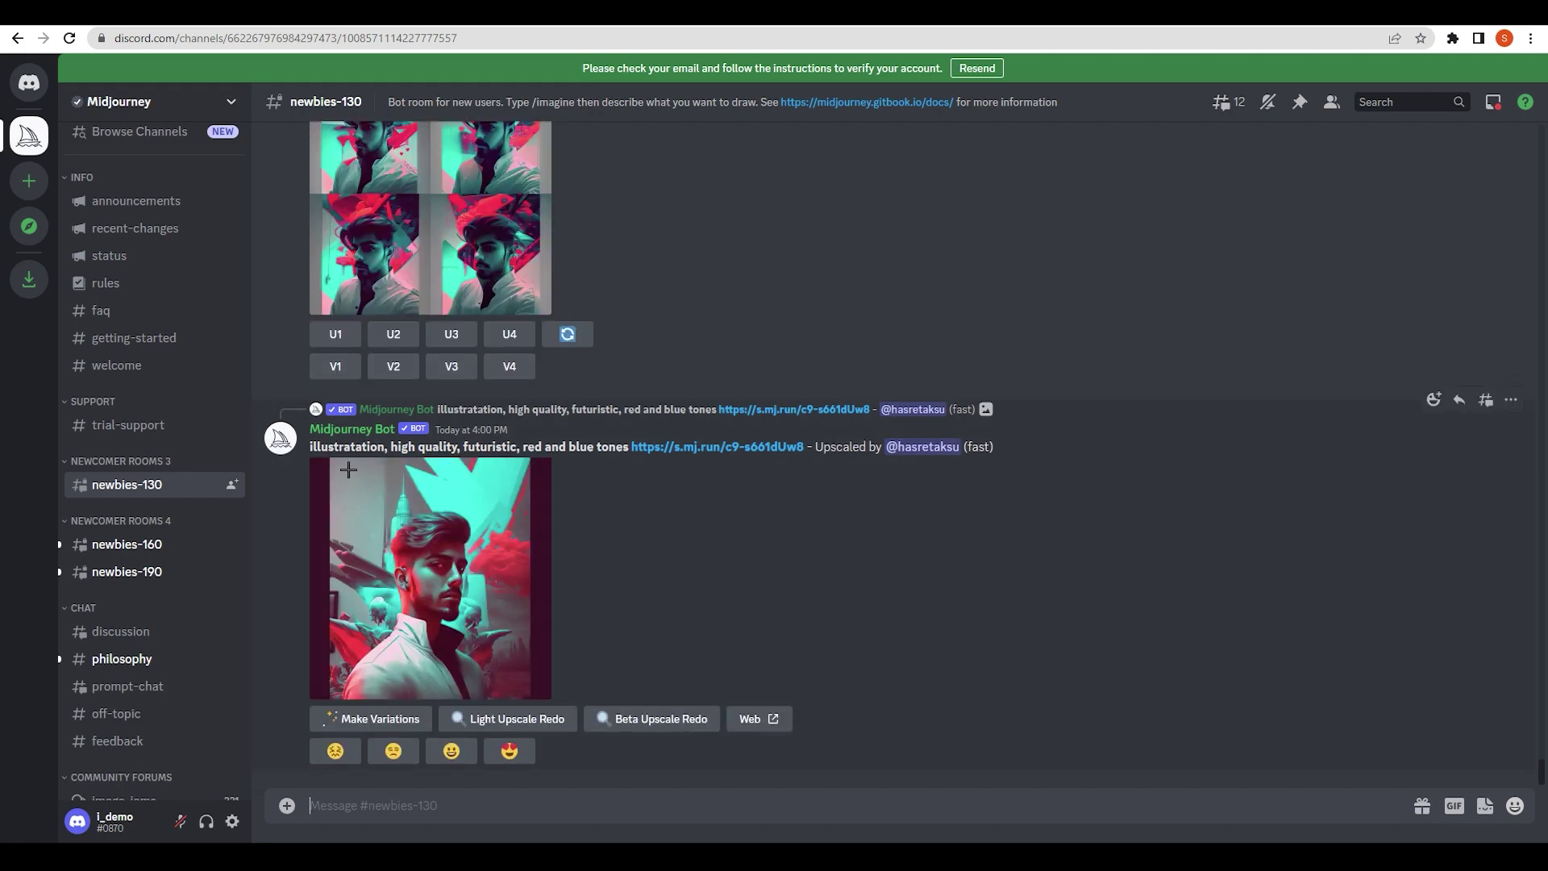
- Highlight a posted bot prompt, then scroll through other users' generations
left_click_drag(312, 453, 625, 170)
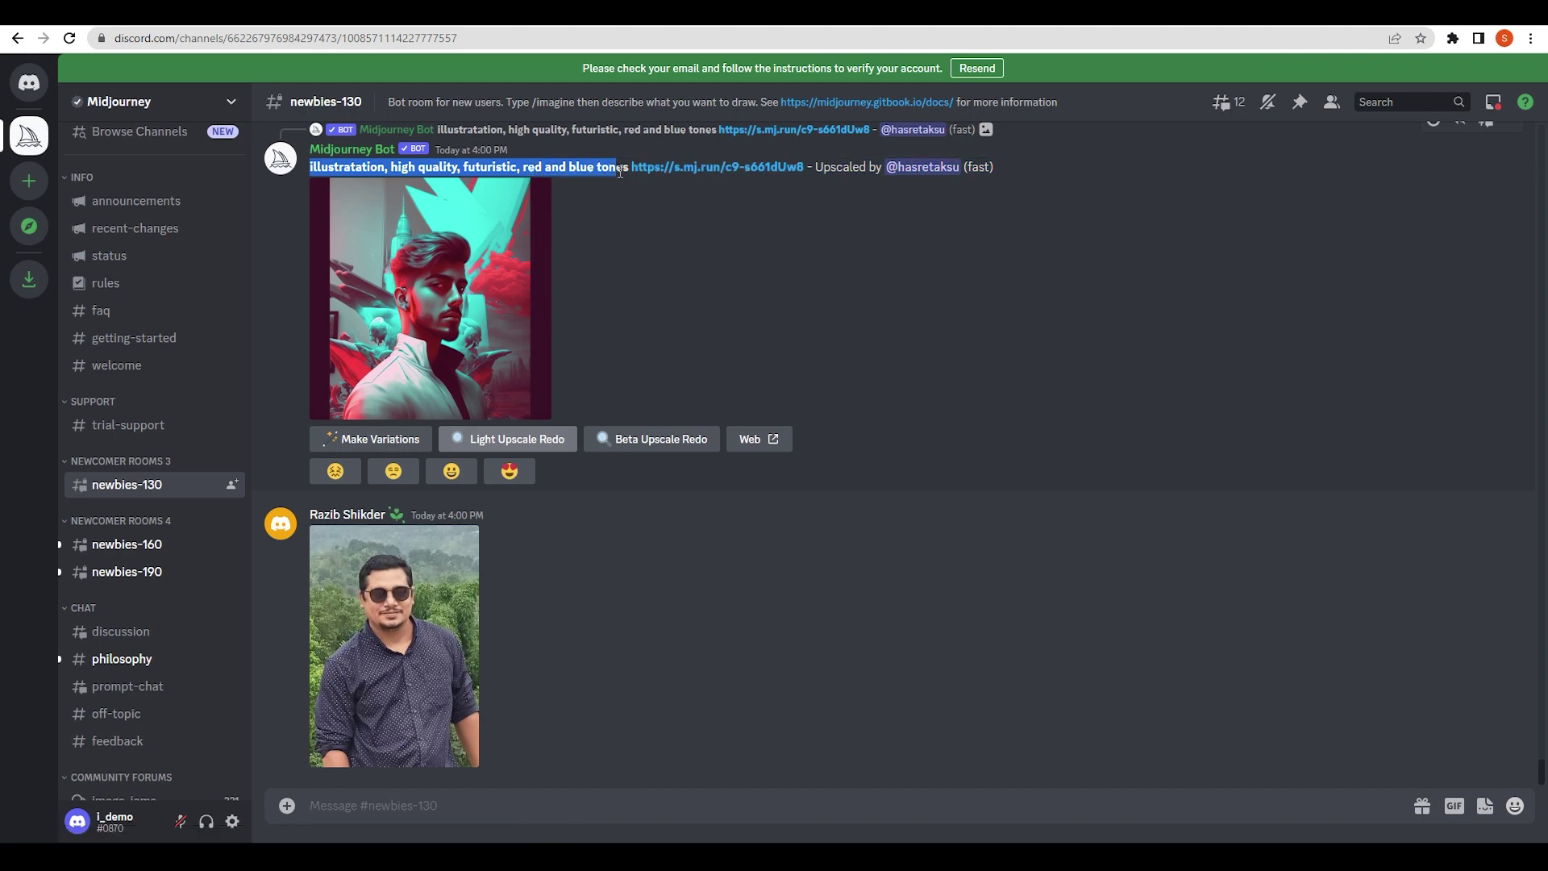
left_click(1283, 441)
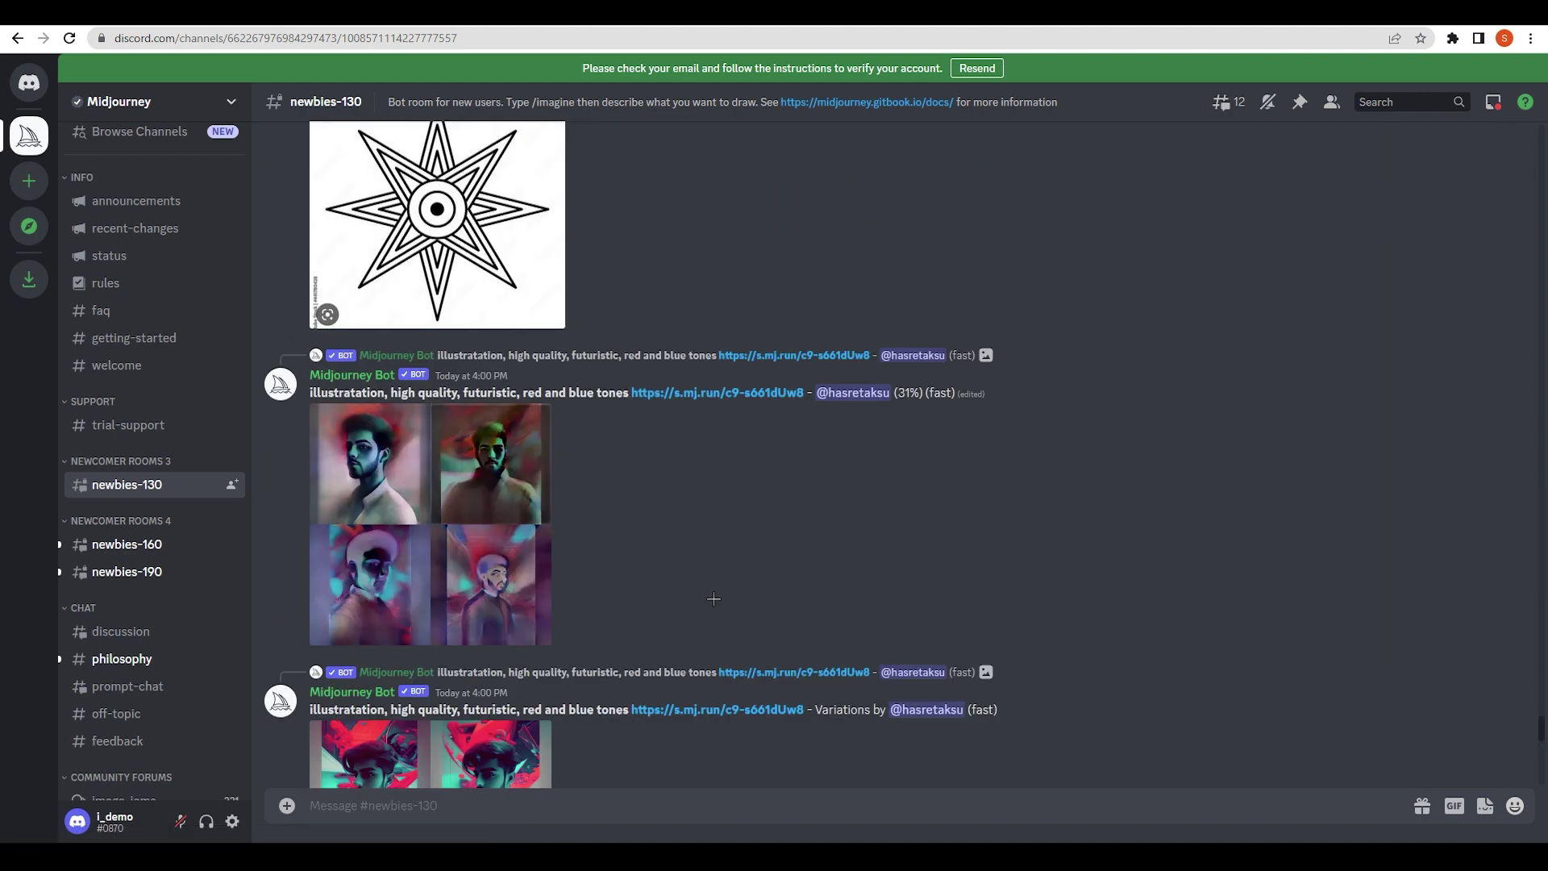
scroll(701, 508, "up", 5)
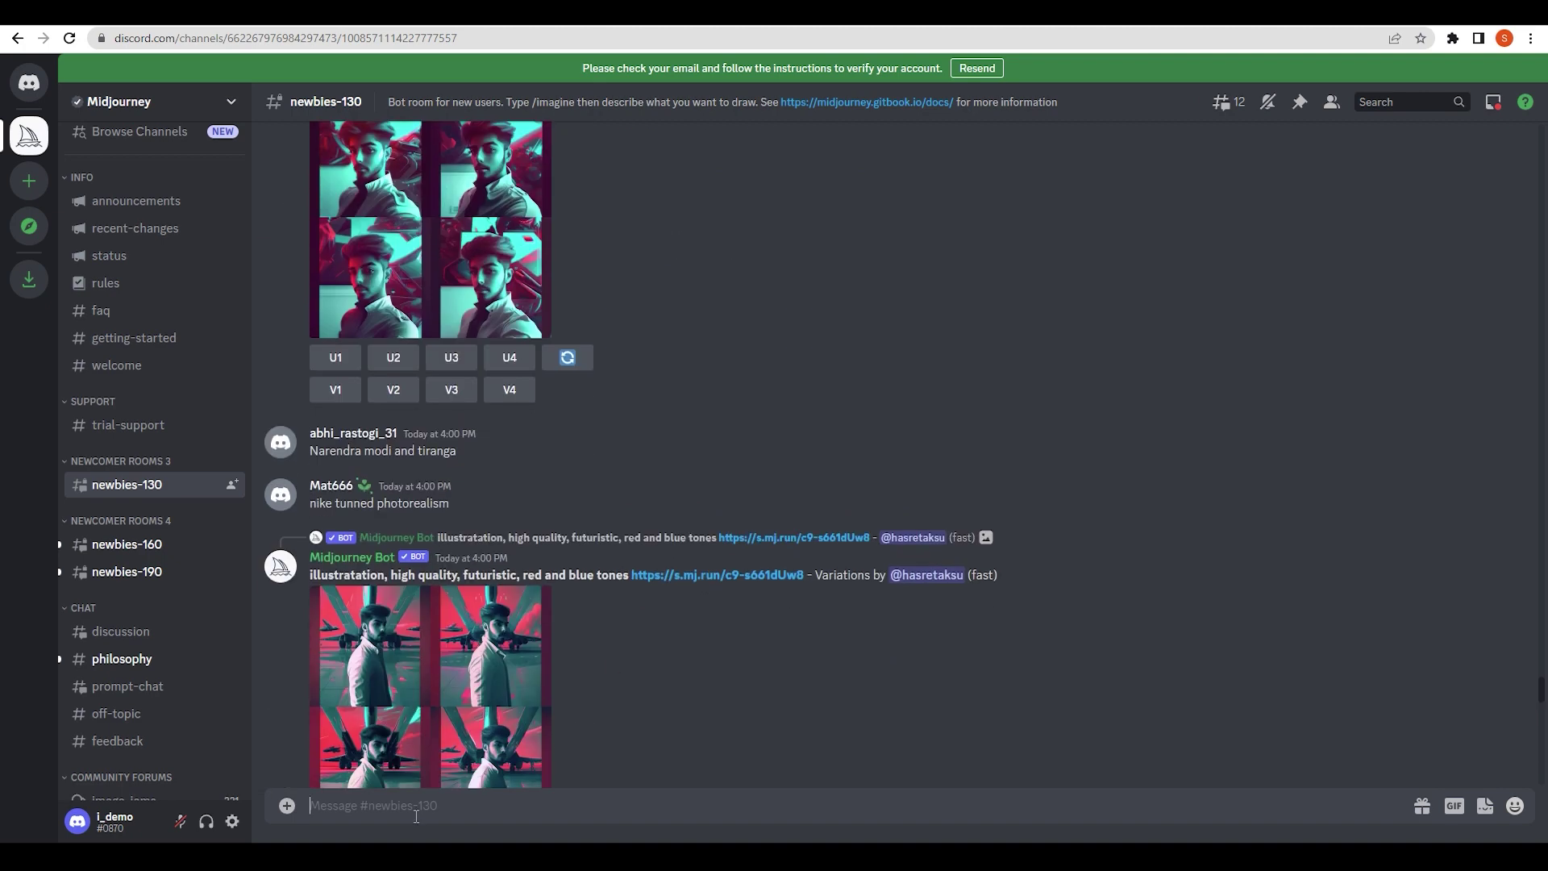
- Start an /imagine command with the pasted design idea followed by 'on T-shirt'
type("/")
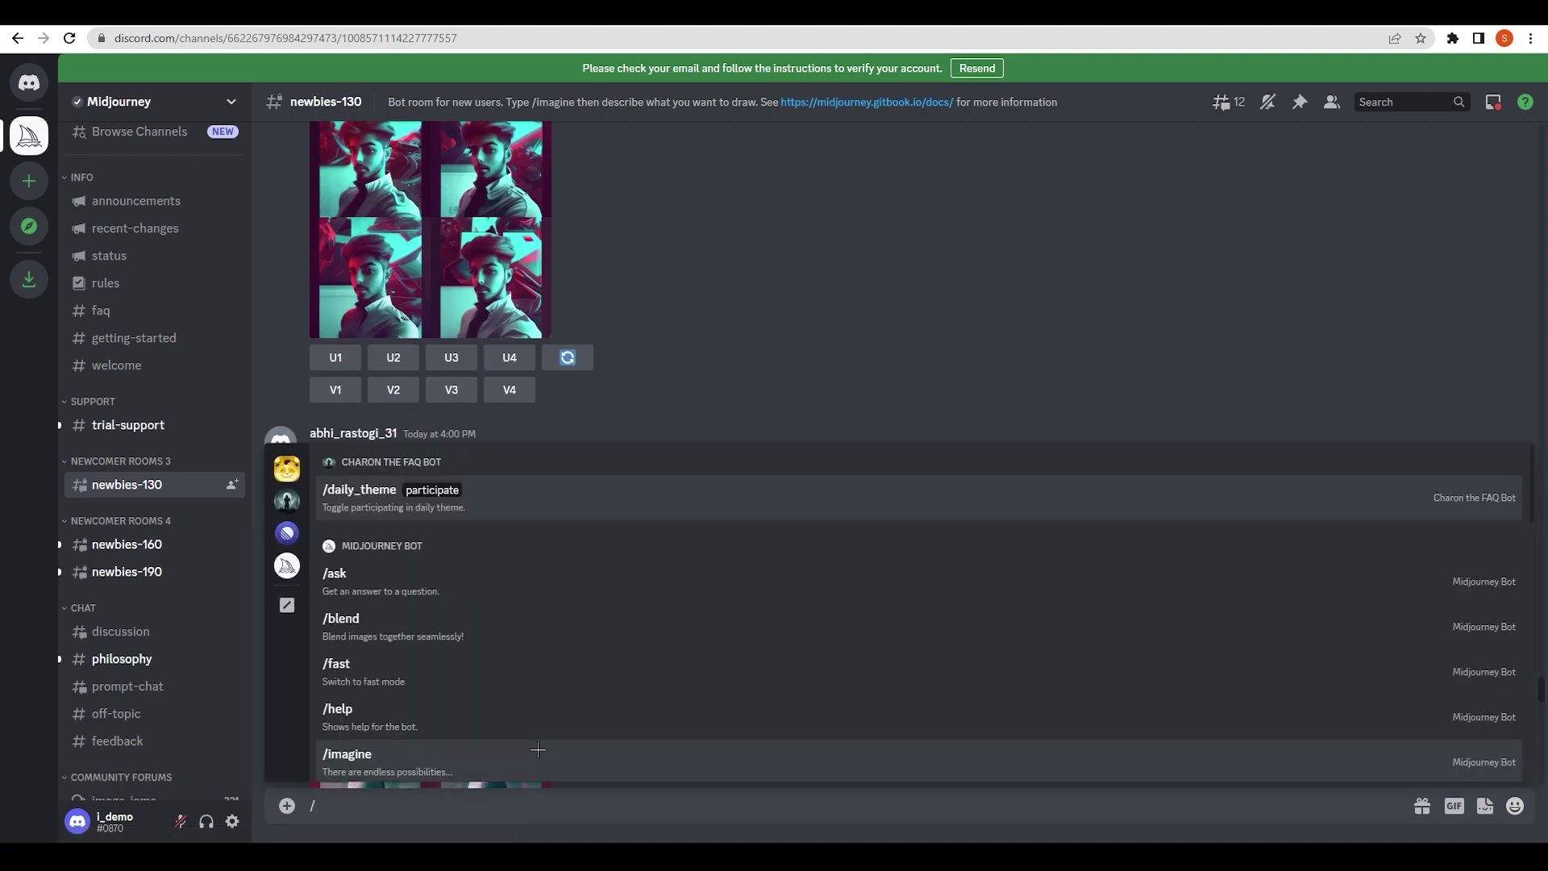
type("imagin")
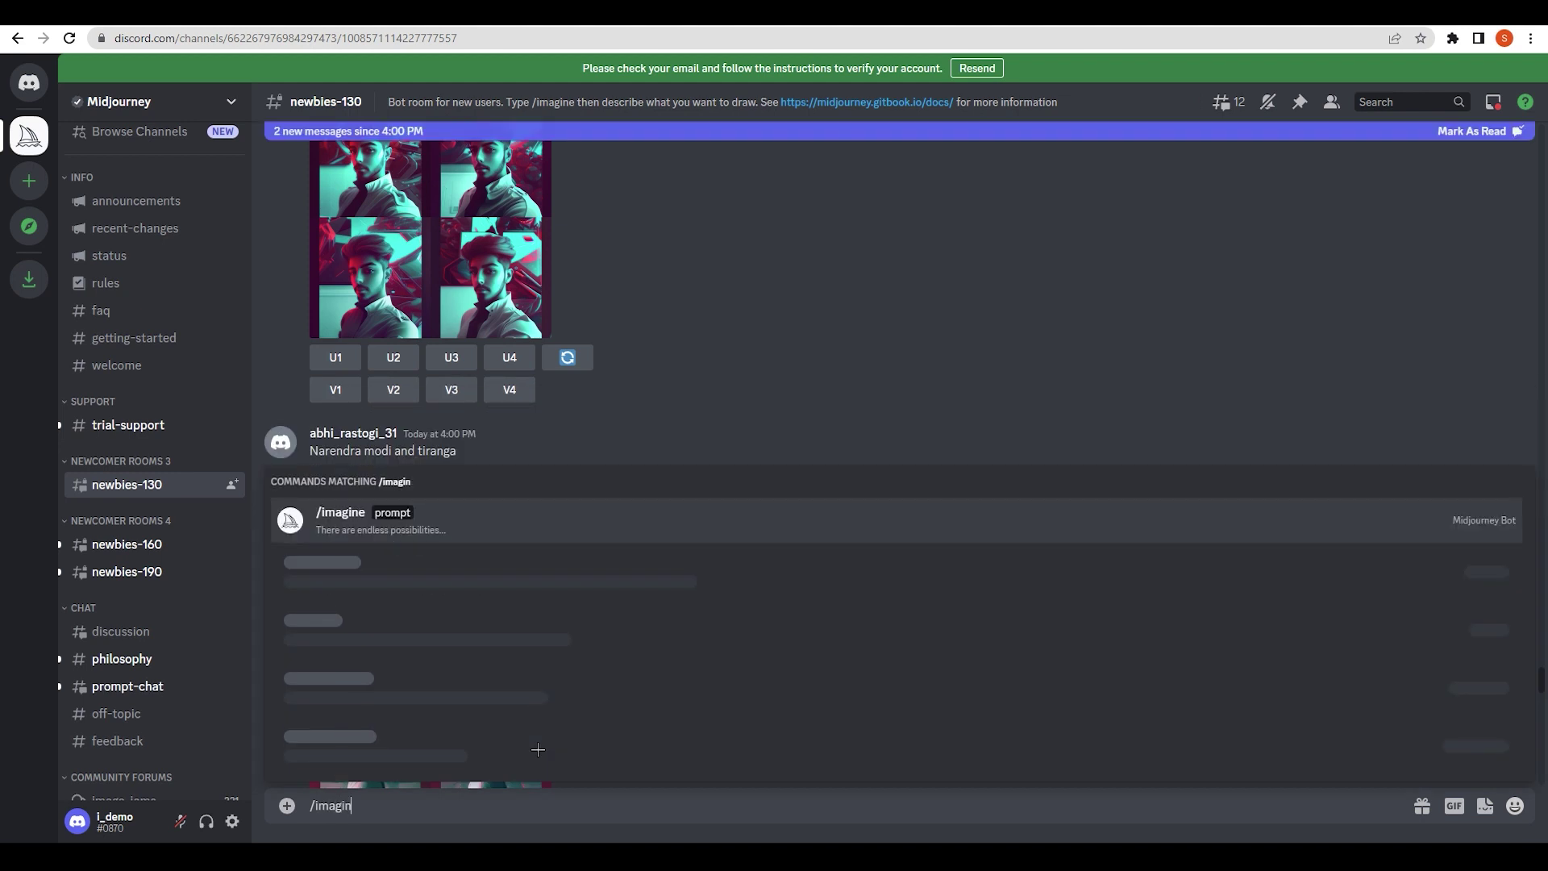
key("Tab")
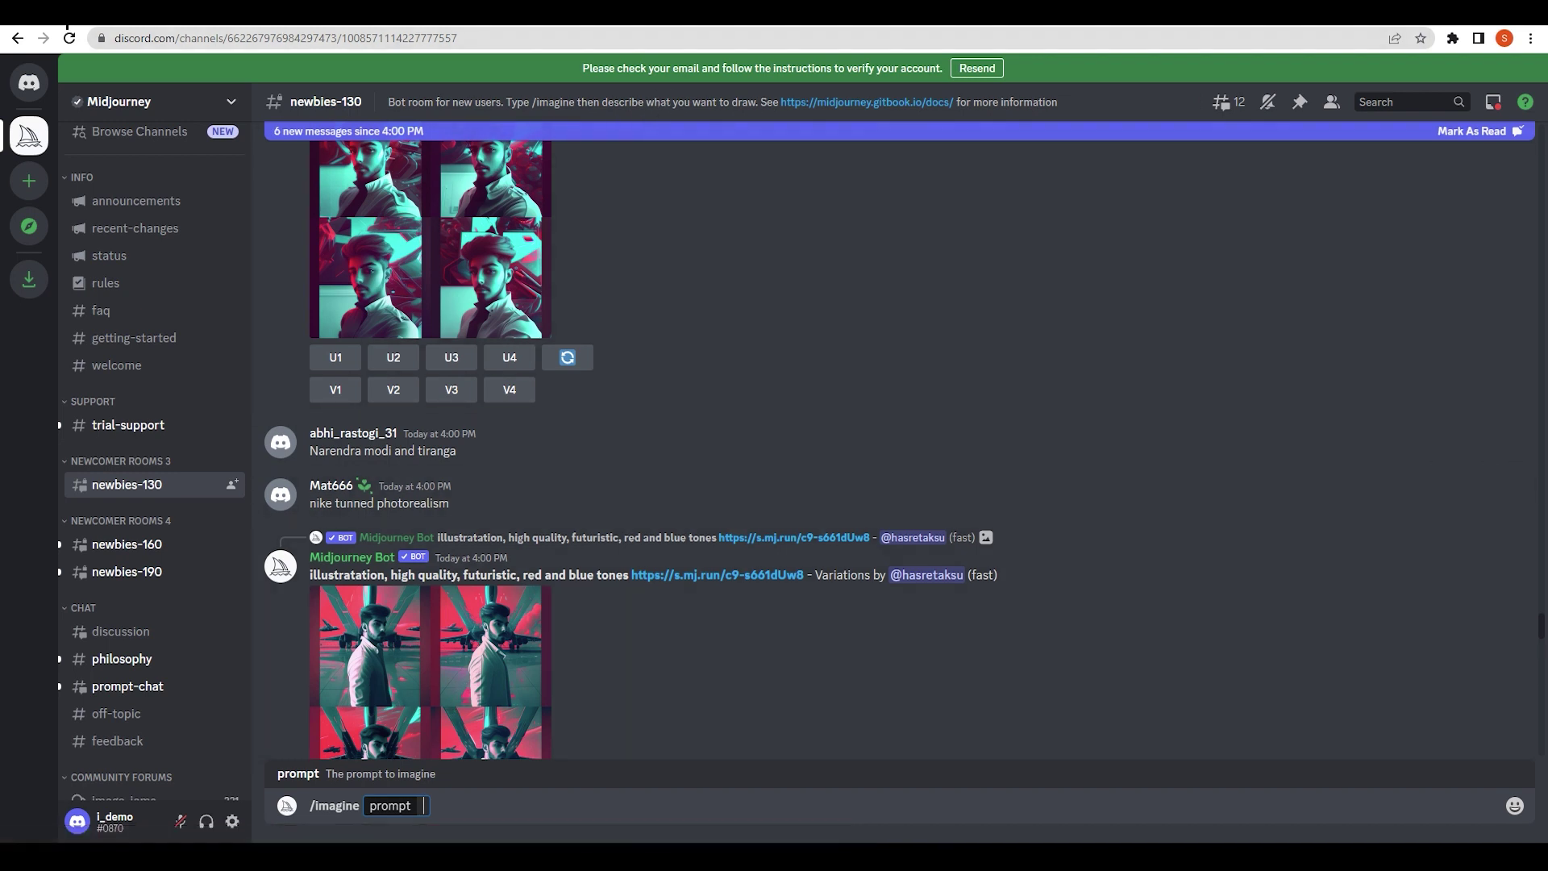
type("Abstract patterns or graphics inspired by travel destinations")
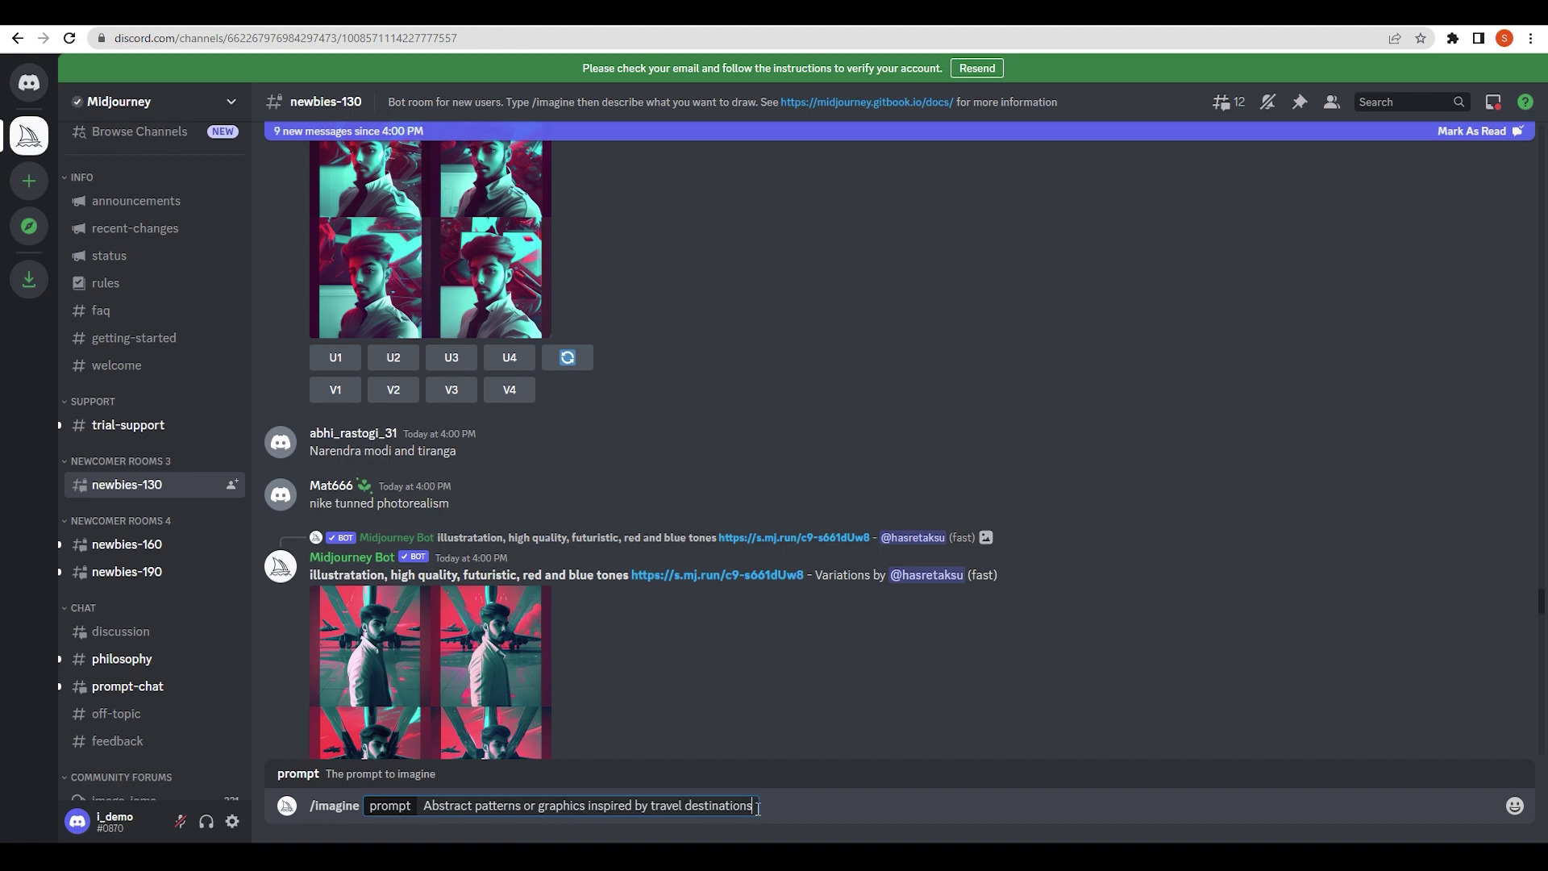
type("on T-shirt")
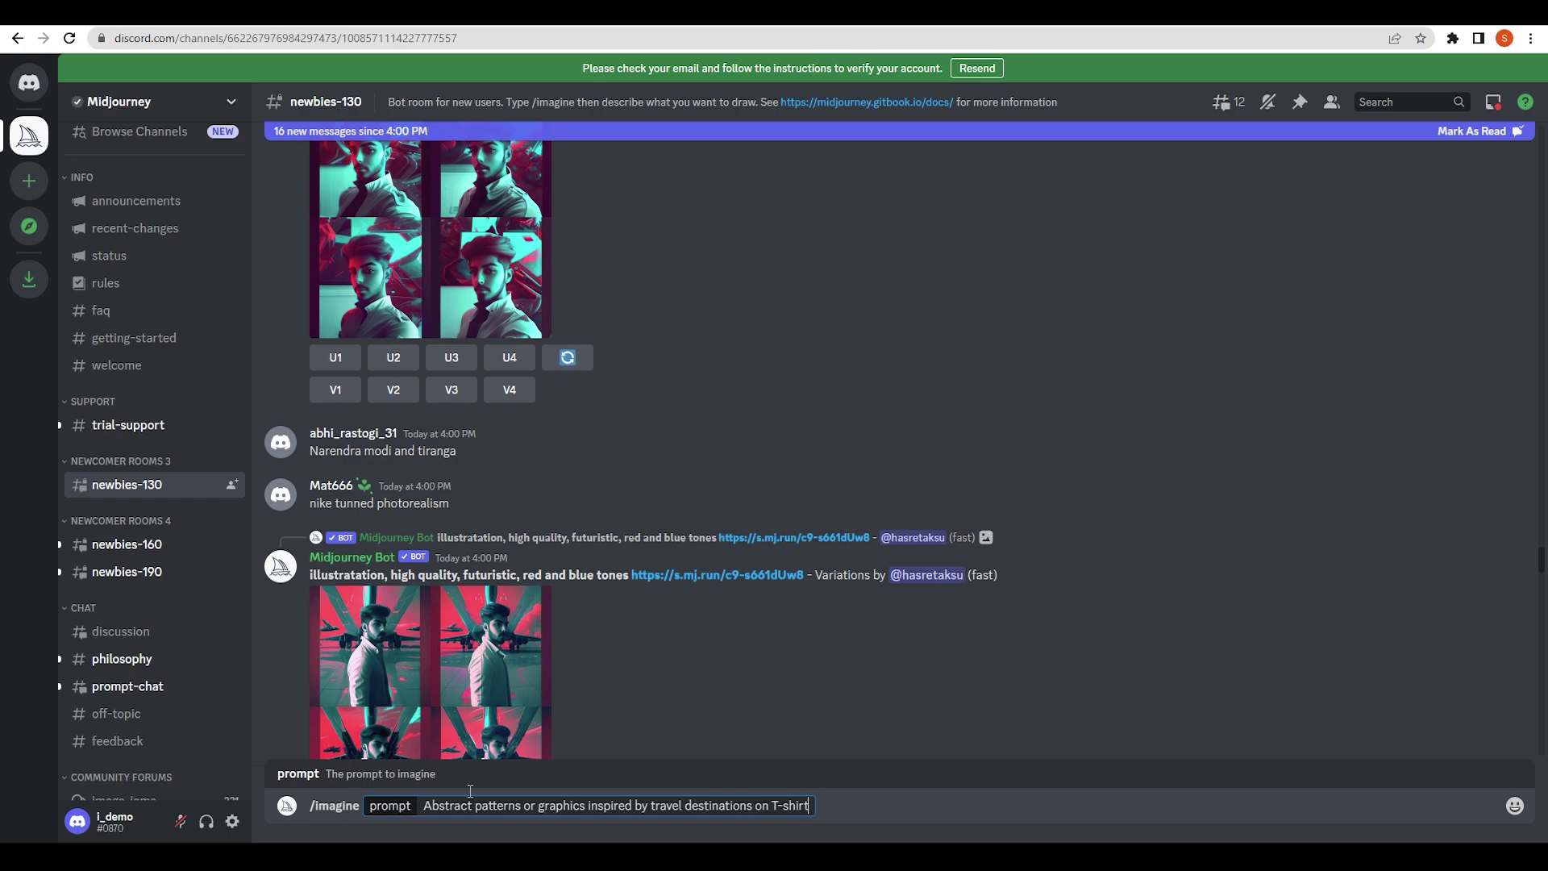
- Select the whole prompt text in the /imagine message box
left_click_drag(423, 806, 801, 811)
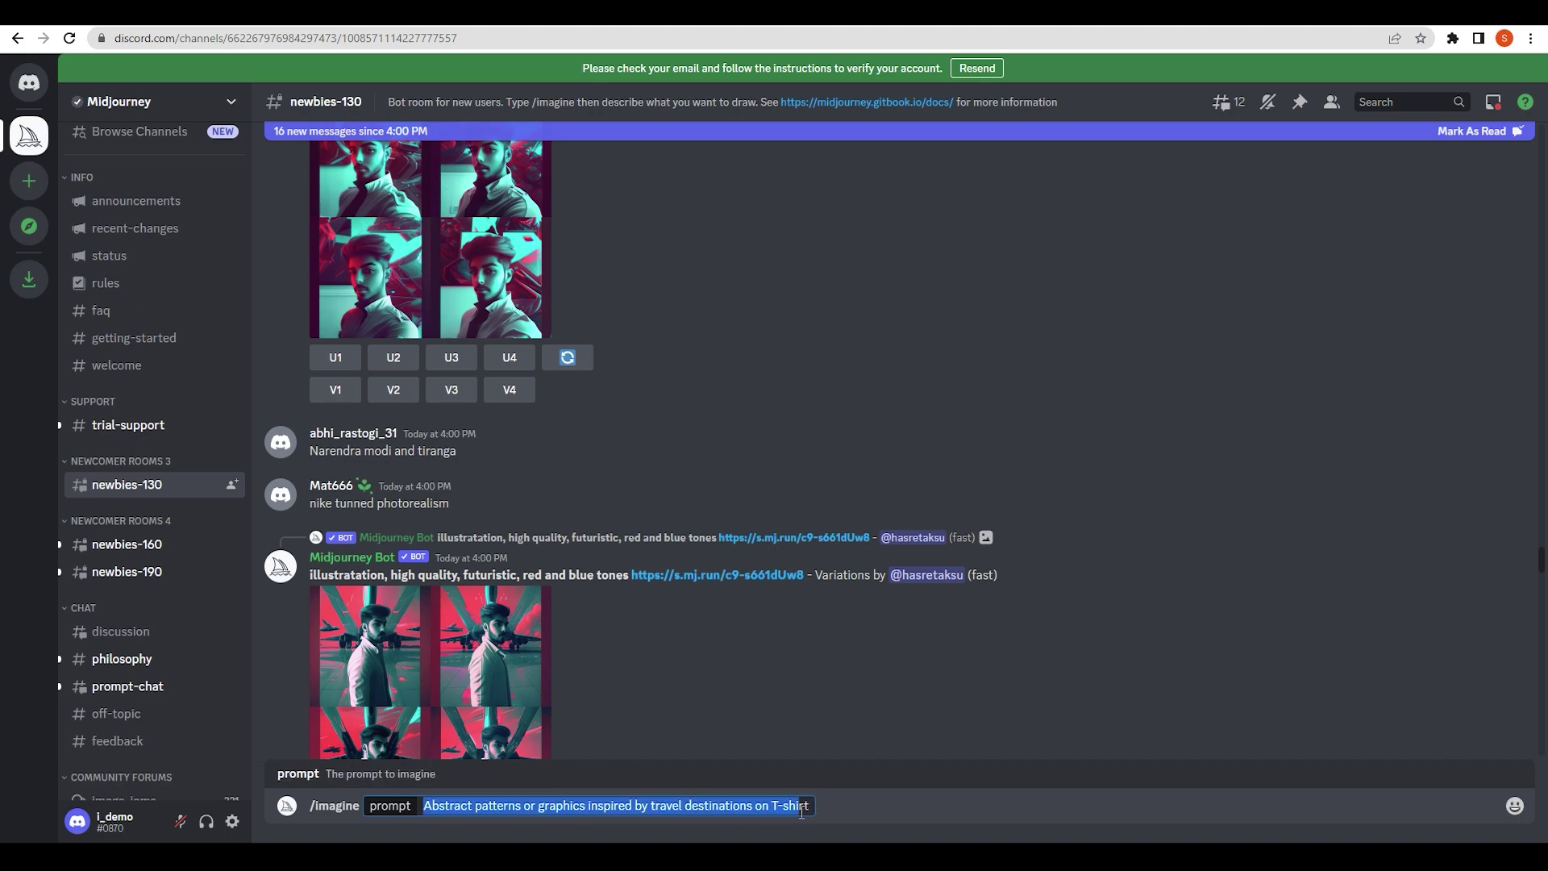